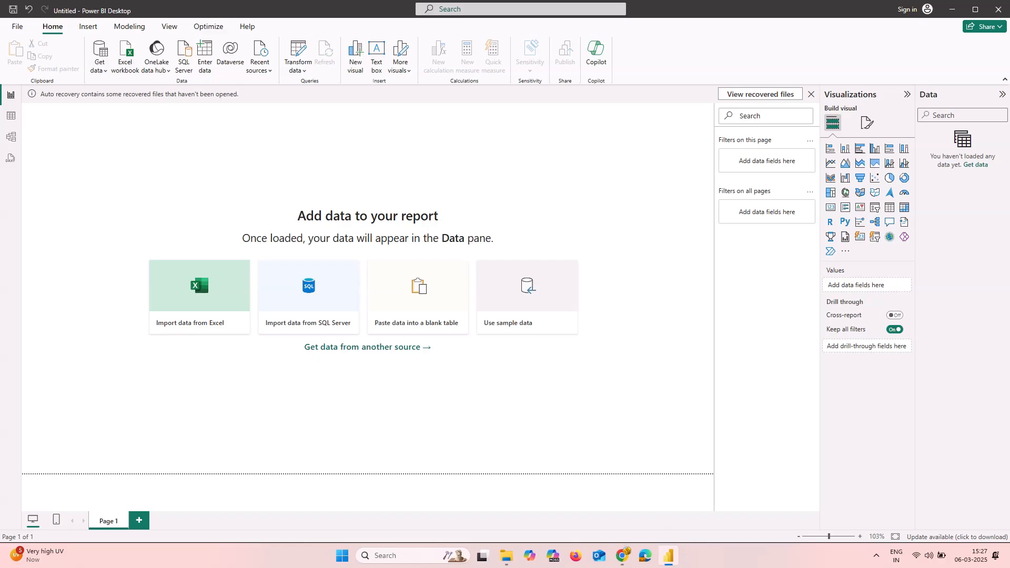
# Step: Load Sheet1 from the Excel workbook Due_Today_Report.xlsx into the report
pyautogui.click(100, 58)
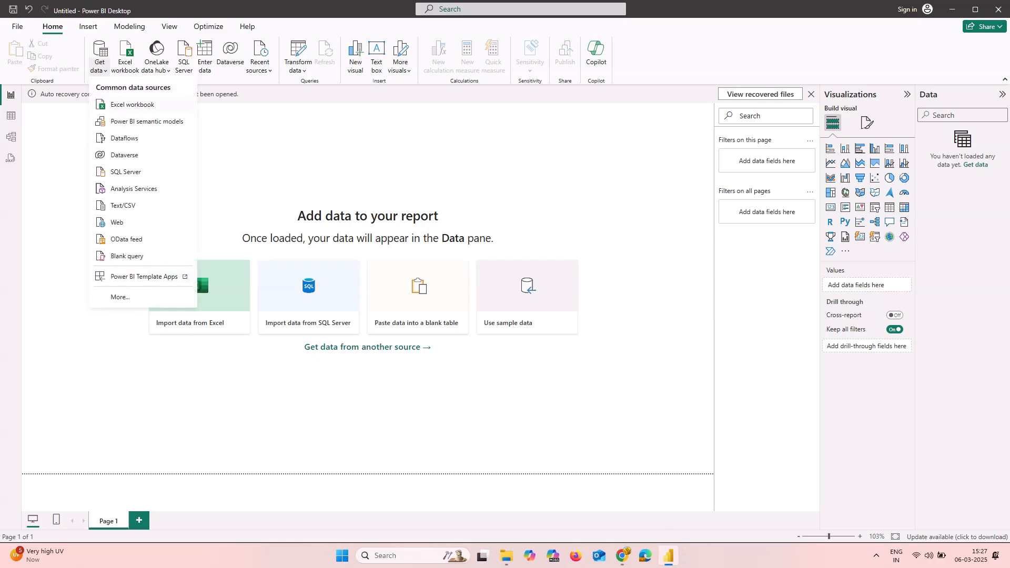
pyautogui.click(132, 104)
pyautogui.doubleClick(123, 98)
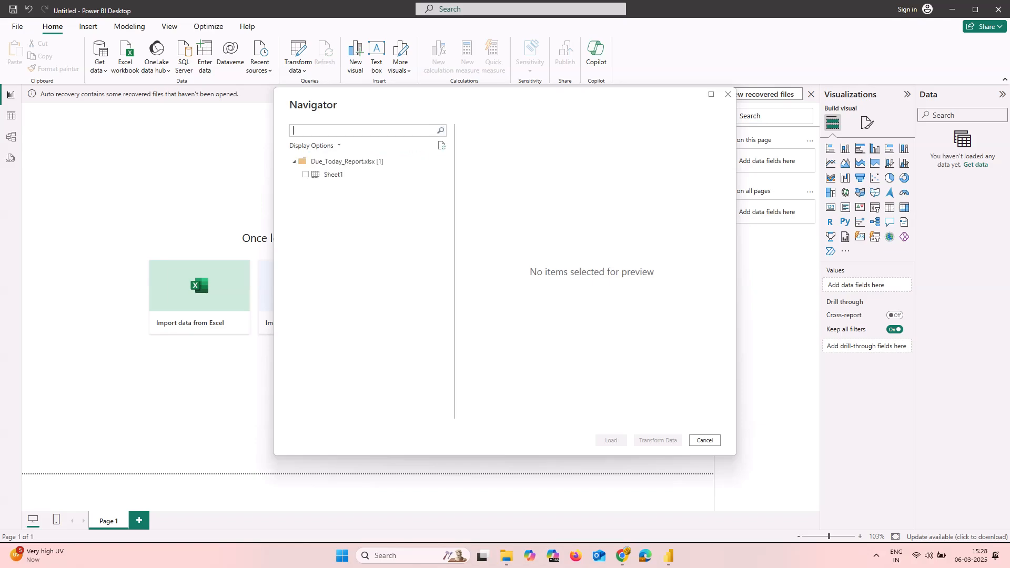
pyautogui.click(305, 174)
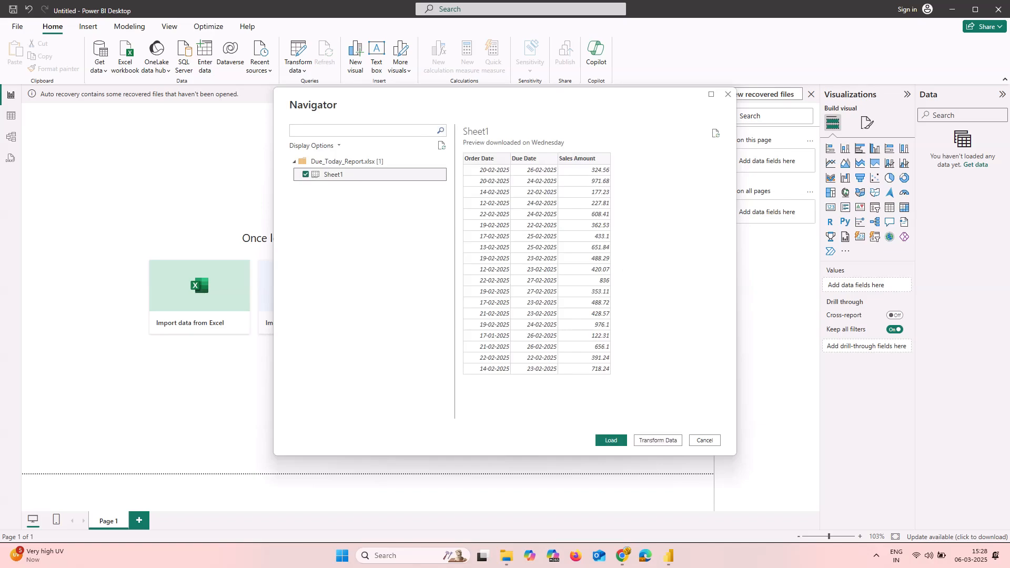
pyautogui.click(610, 441)
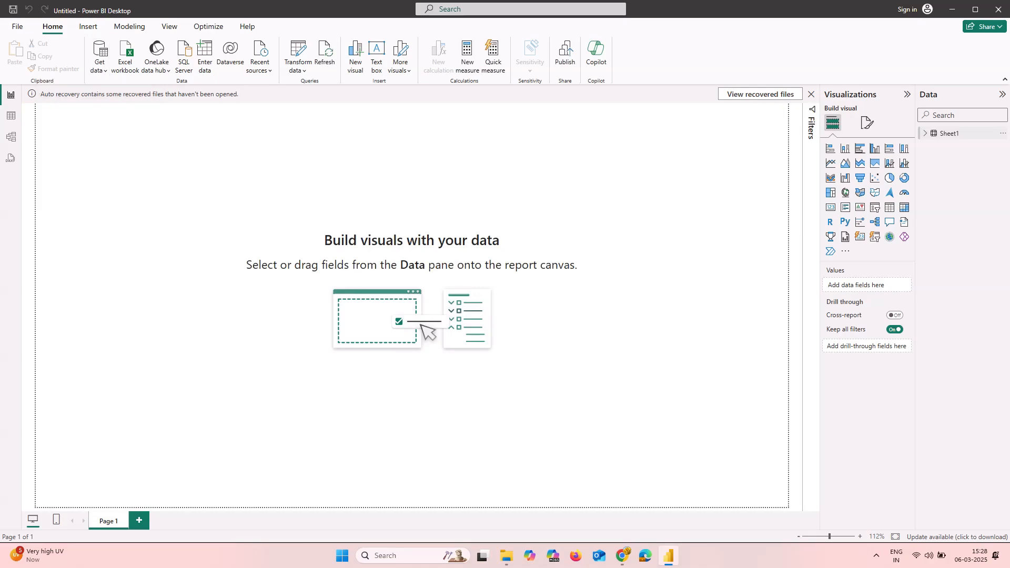
# Step: Expand the Sheet1 table and rename it to Sales
pyautogui.click(925, 134)
pyautogui.rightClick(948, 135)
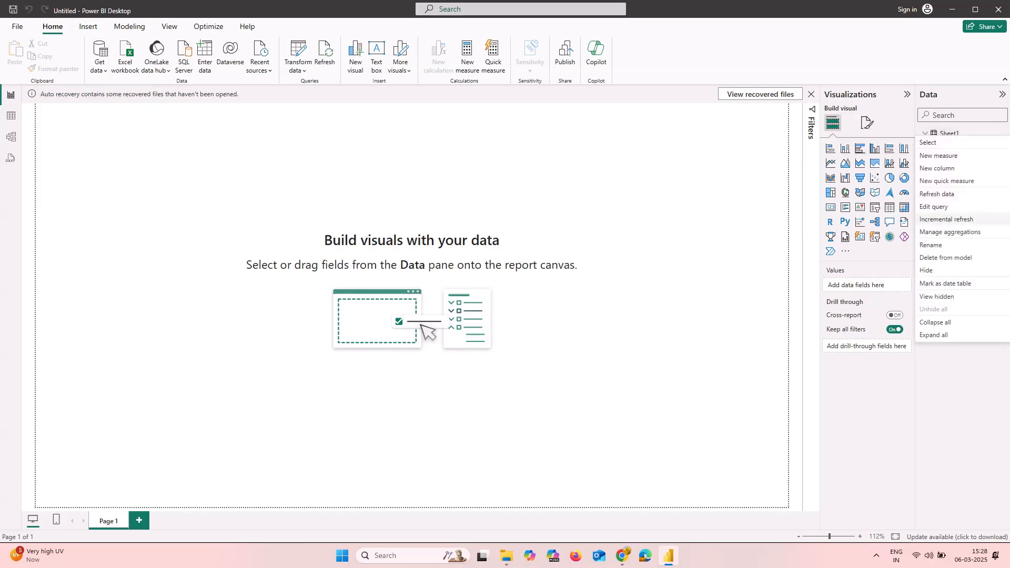
pyautogui.click(941, 245)
pyautogui.write('s')
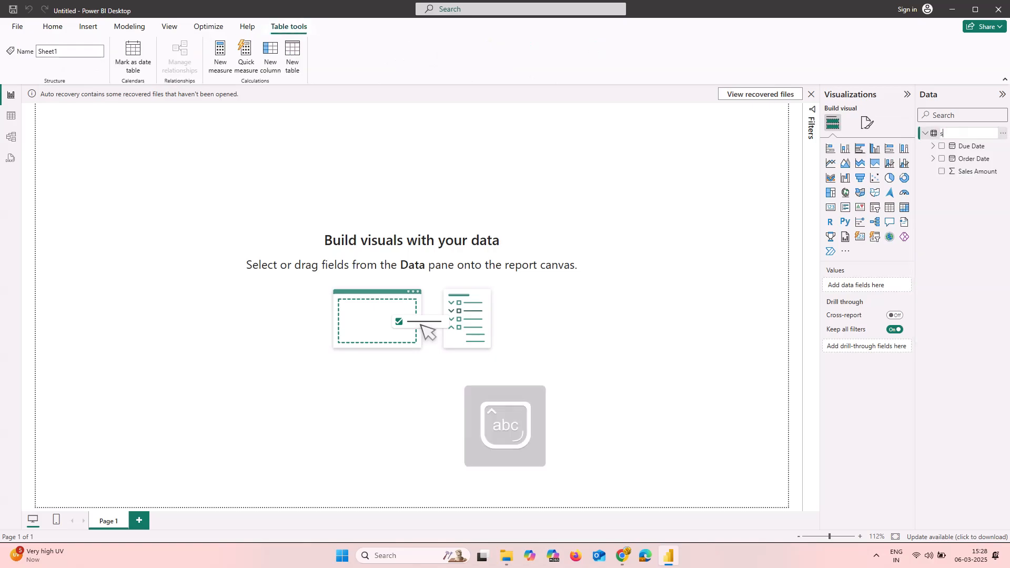
pyautogui.write('ales')
pyautogui.press('Return')
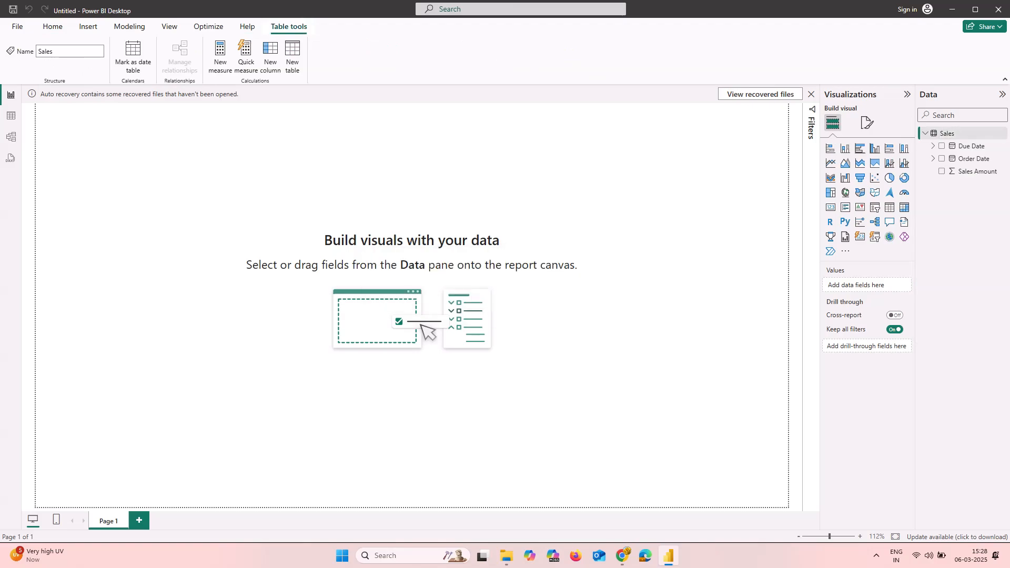
# Step: Add a calculated column to the Sales table: END_OF_MONTH_CURRENT = EOMONTH(Sales[Order Date],0)
pyautogui.click(88, 26)
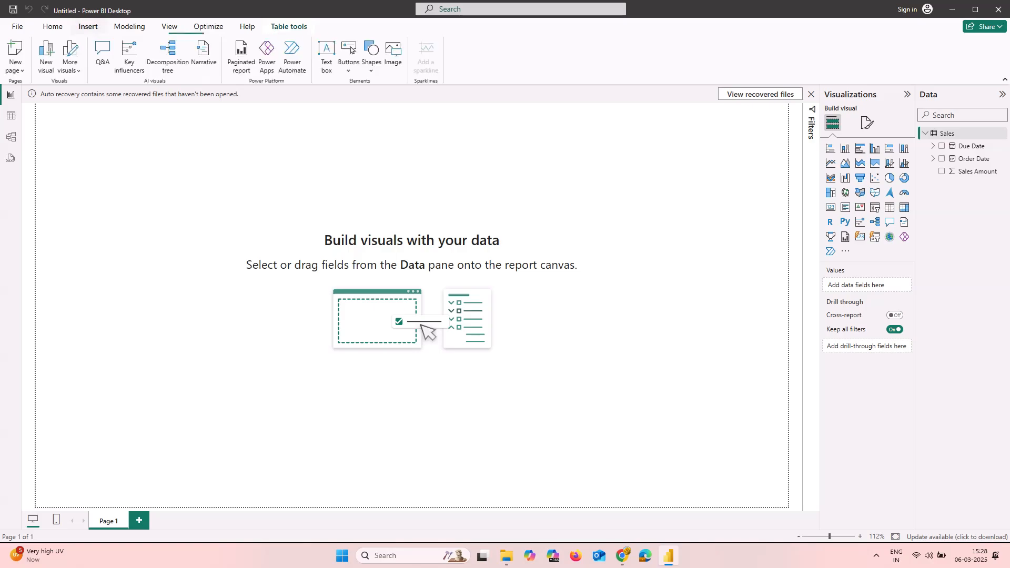
pyautogui.click(52, 26)
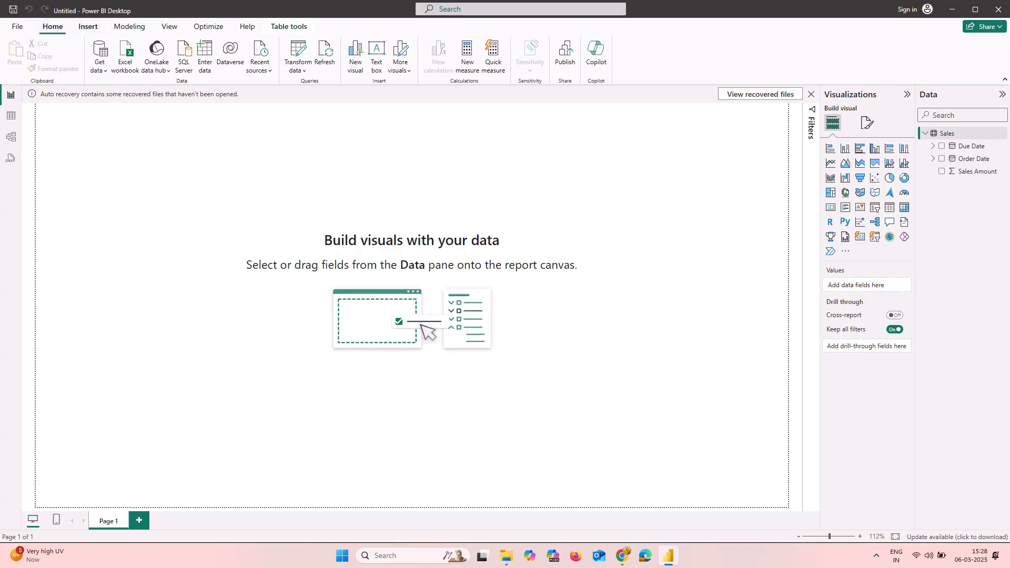
pyautogui.click(87, 26)
pyautogui.click(129, 26)
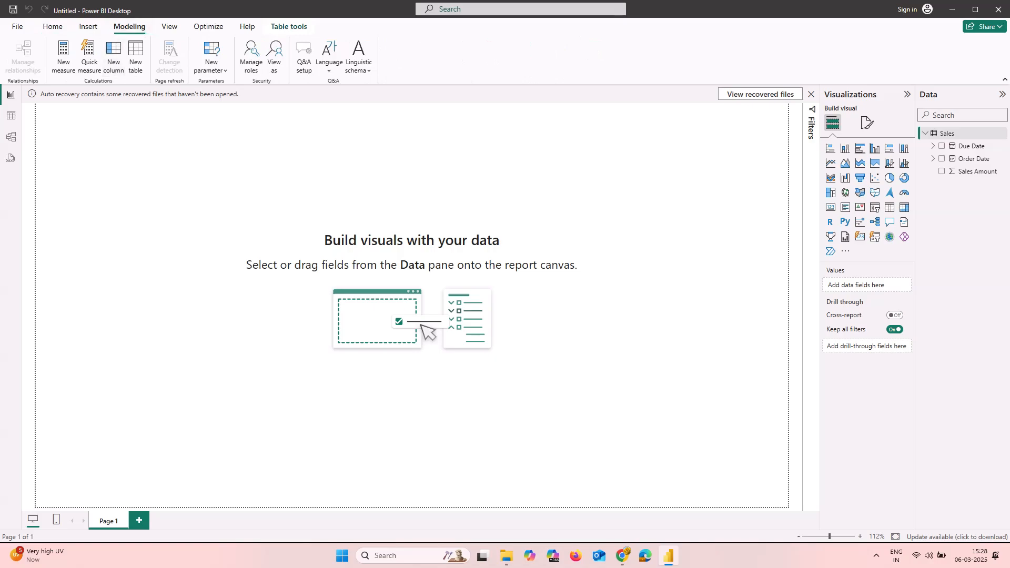
pyautogui.click(114, 56)
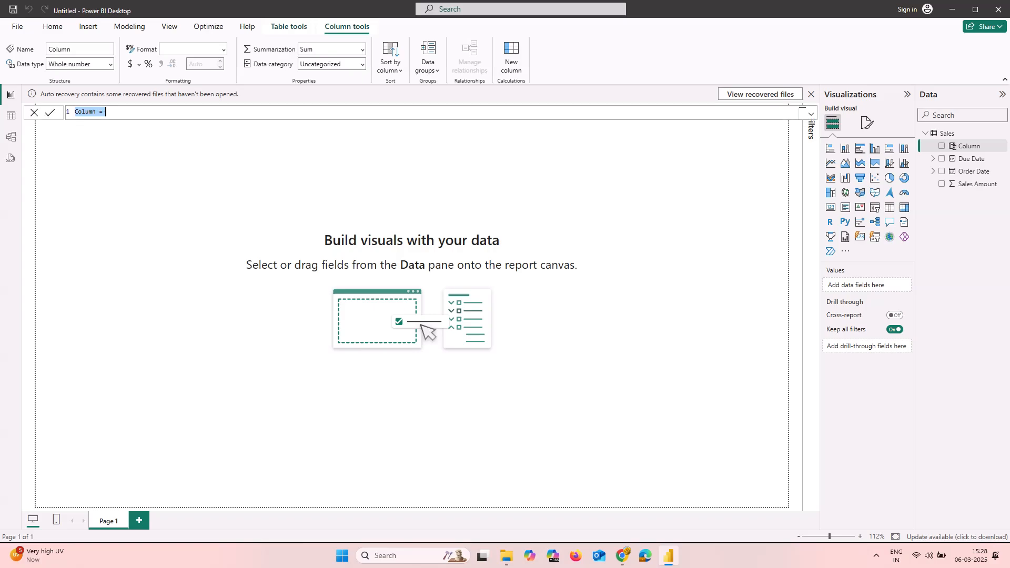
pyautogui.press('BackSpace')
pyautogui.press('capslock')
pyautogui.write('END')
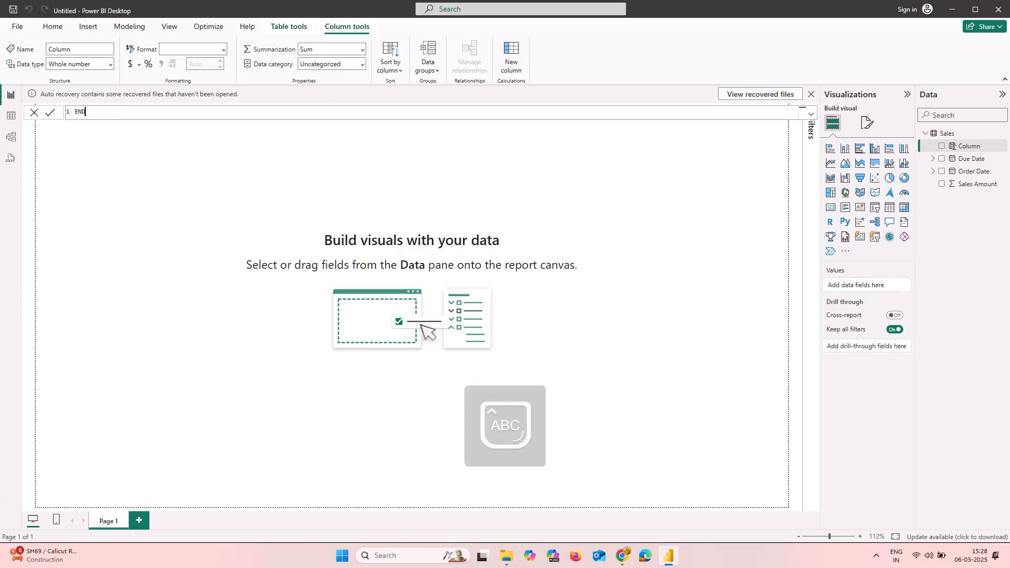
pyautogui.write('_OF_')
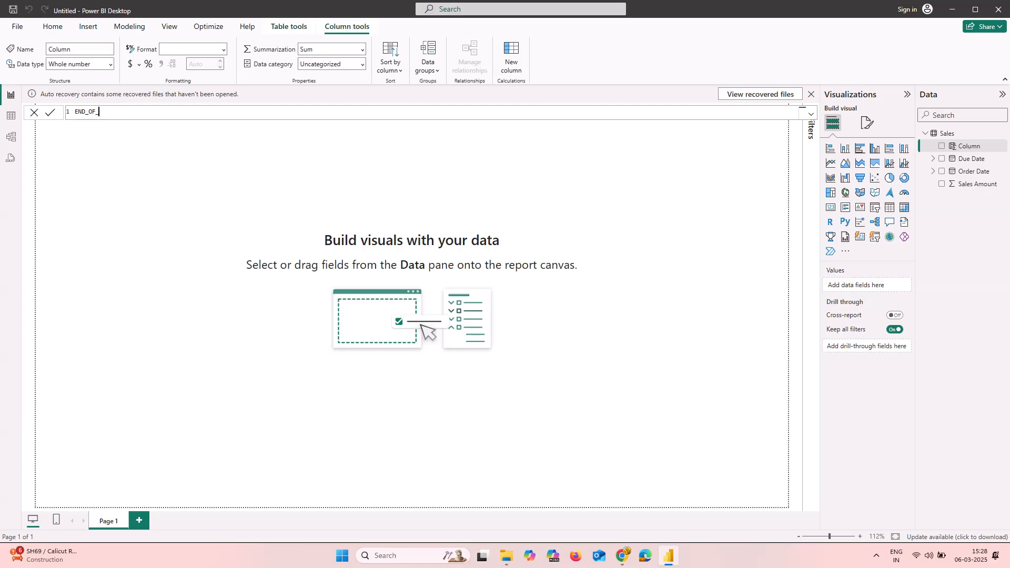
pyautogui.write('MONTH_')
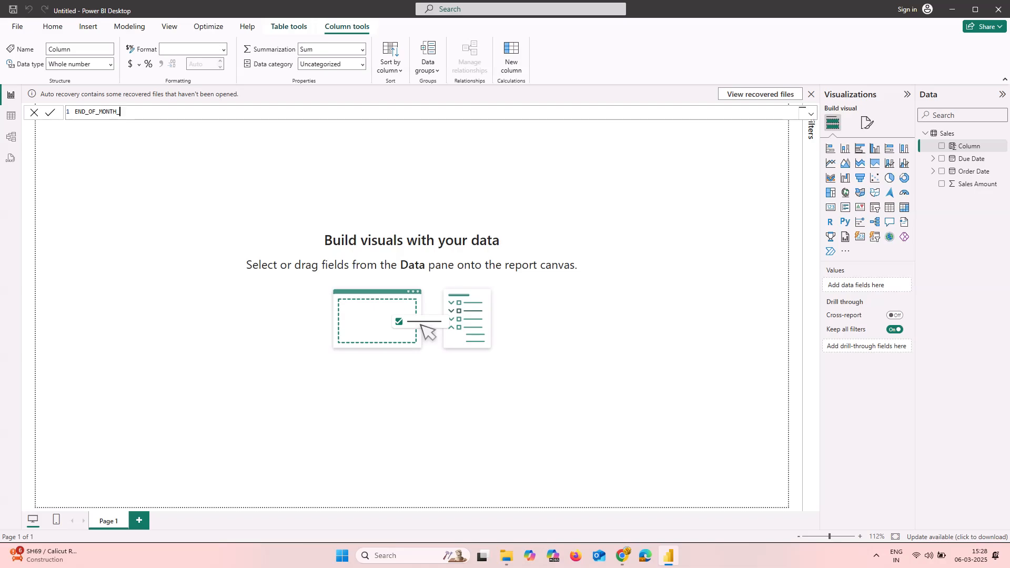
pyautogui.write('CURRENT=EO')
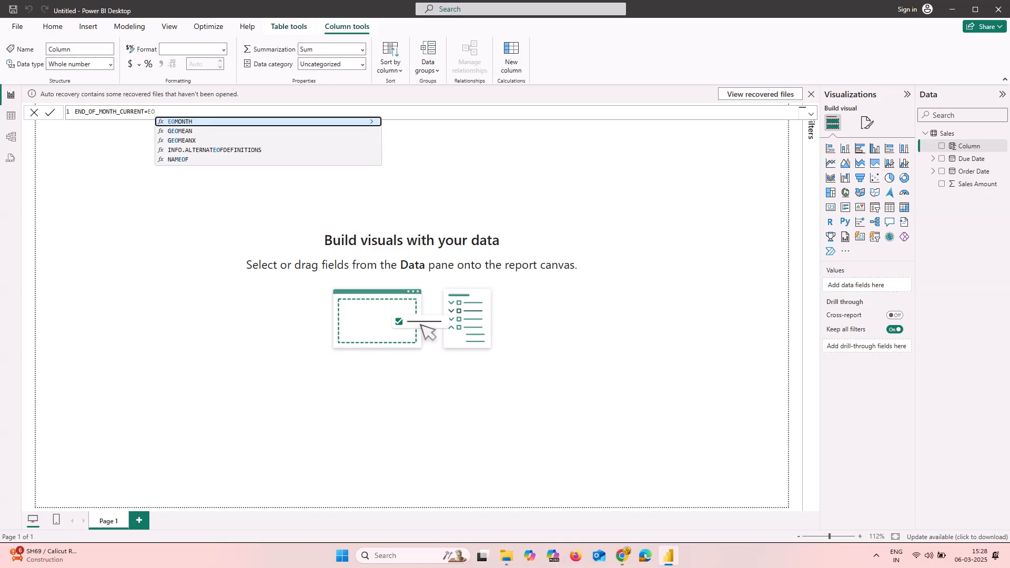
pyautogui.press('Tab')
pyautogui.write('S')
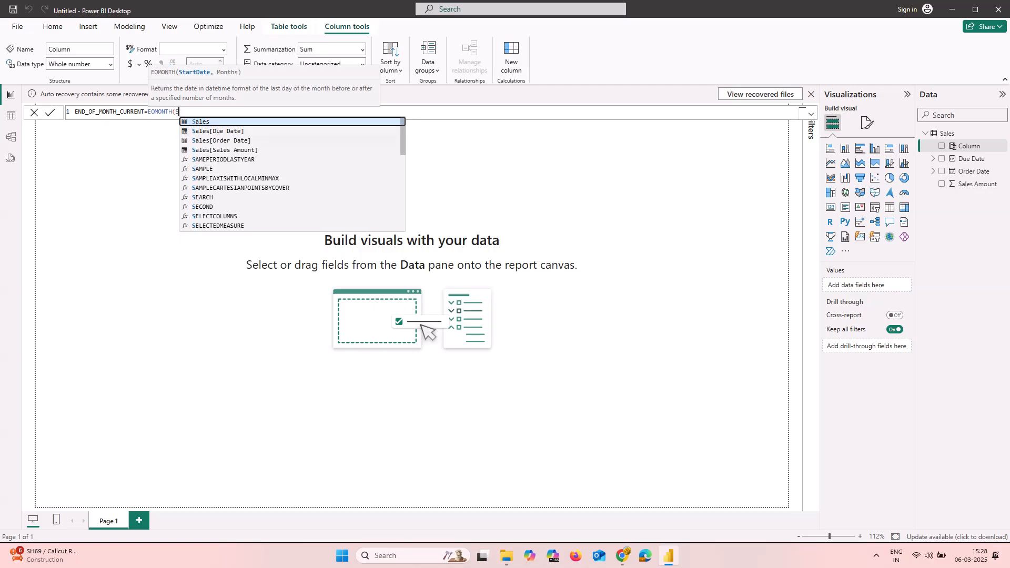
pyautogui.press('Down')
pyautogui.press('Down')
pyautogui.press('Tab')
pyautogui.write(',0)')
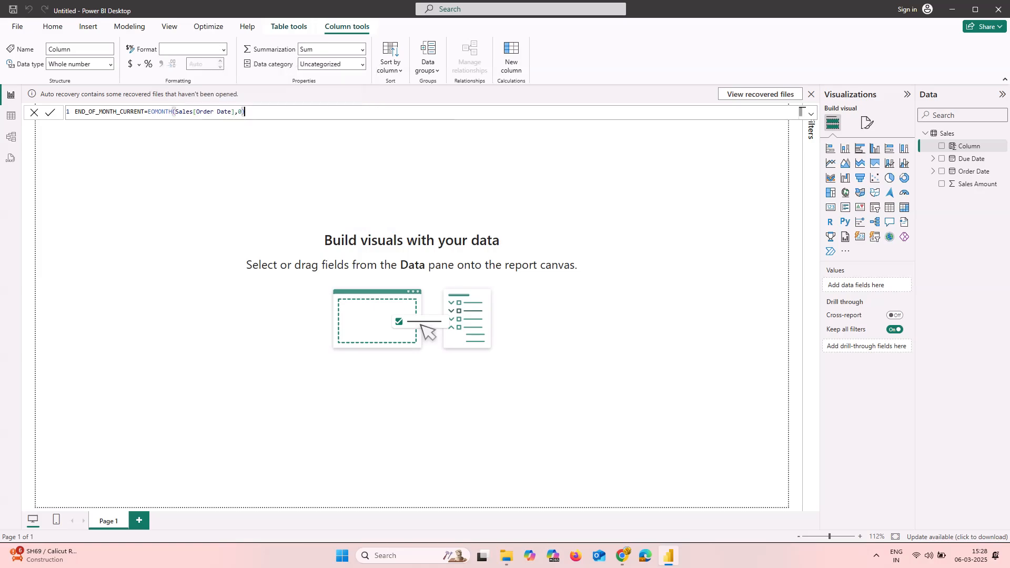
pyautogui.press('Return')
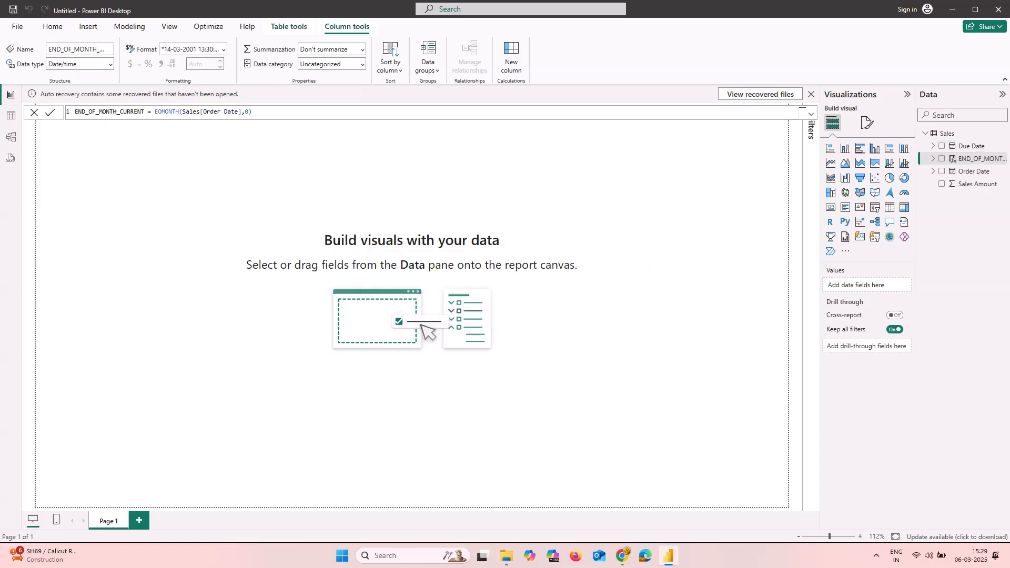
pyautogui.click(410, 189)
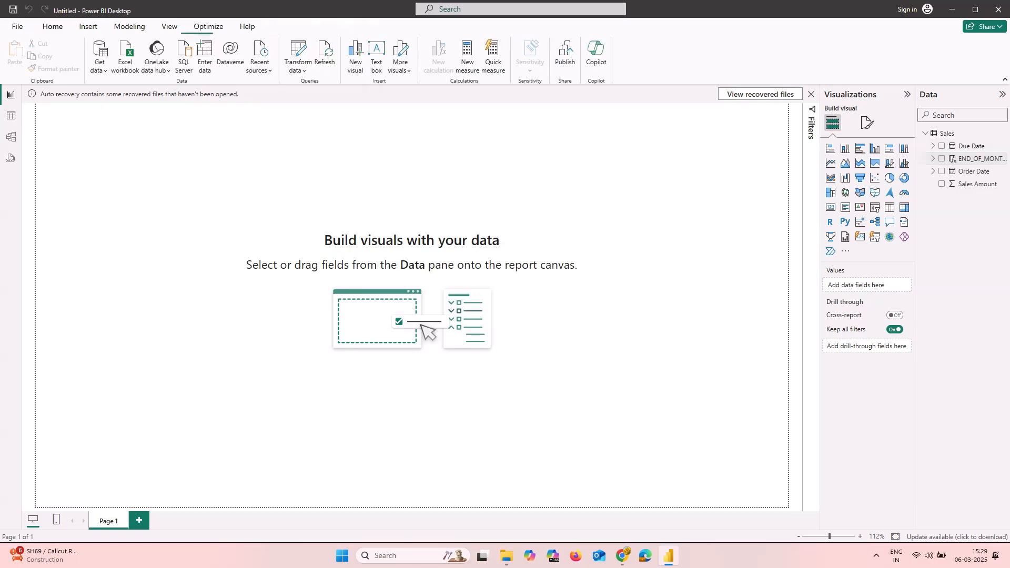
# Step: Add a calculated column to the Sales table: END_OF_MONTH_PREVIOUS = EOMONTH(Sales[Order Date],-1)
pyautogui.click(88, 26)
pyautogui.click(53, 26)
pyautogui.click(129, 26)
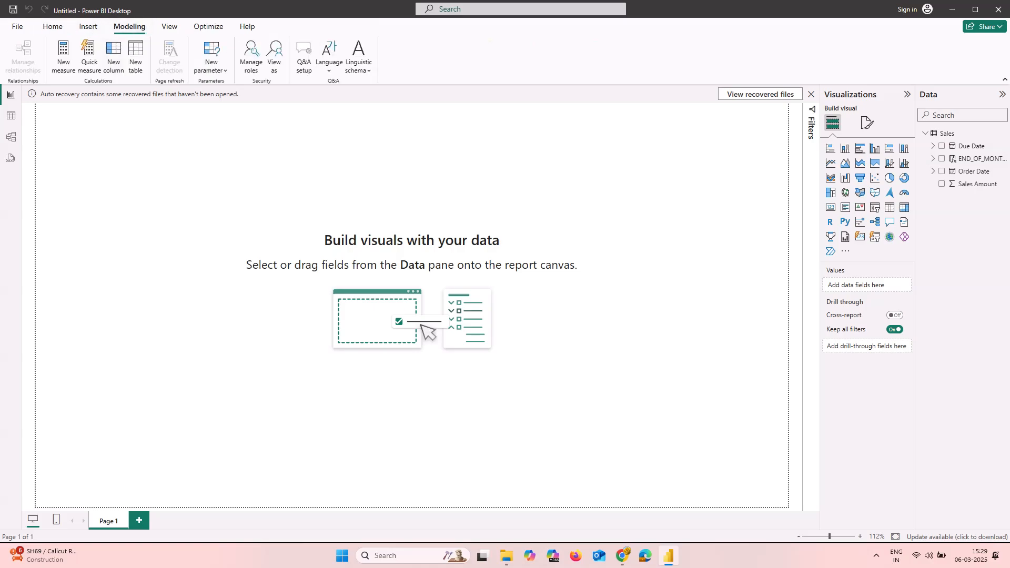
pyautogui.click(114, 56)
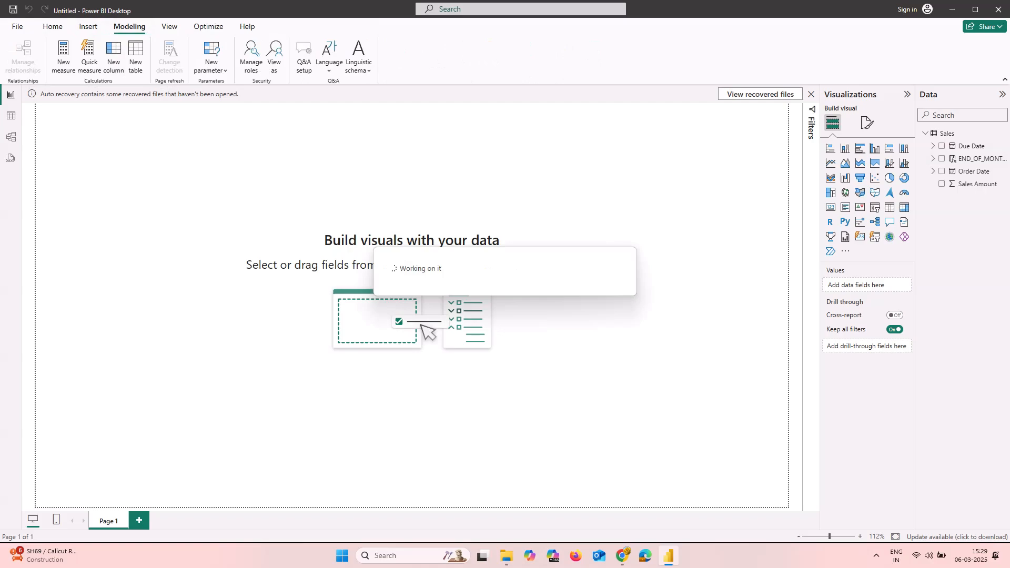
pyautogui.write('E')
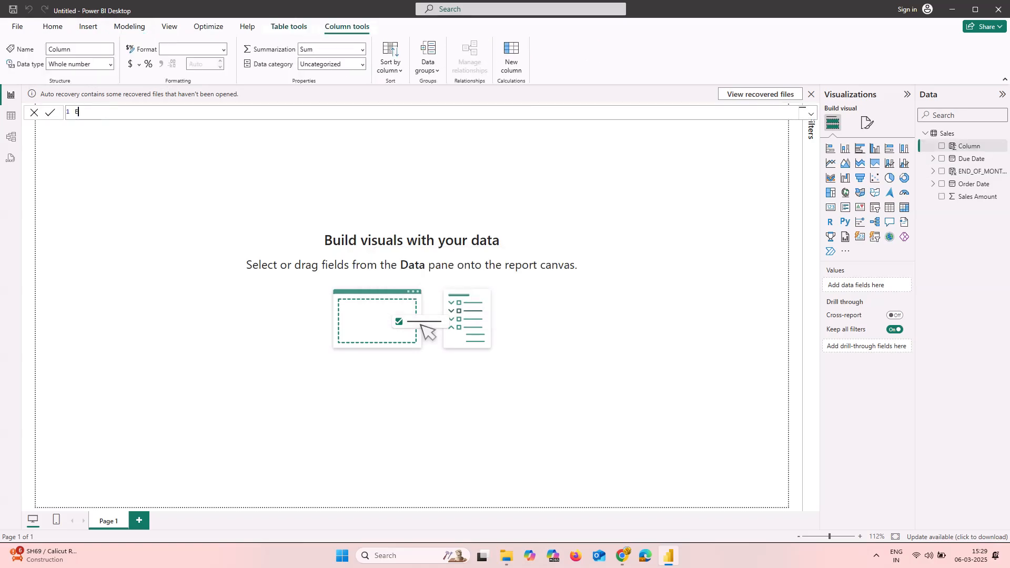
pyautogui.write('ND_OF_MONTH_PREVIOUS = EOM')
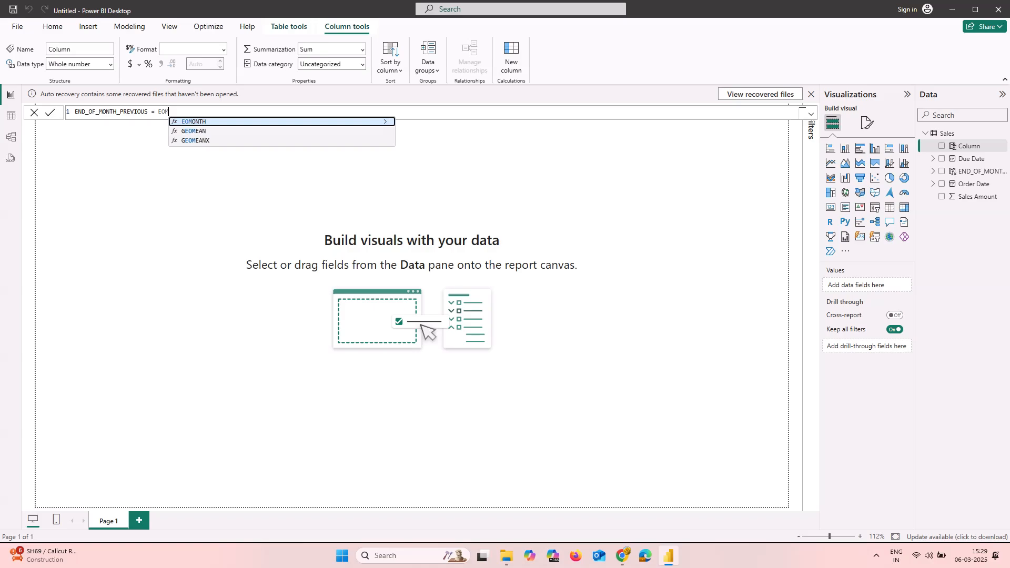
pyautogui.press('Tab')
pyautogui.write('S')
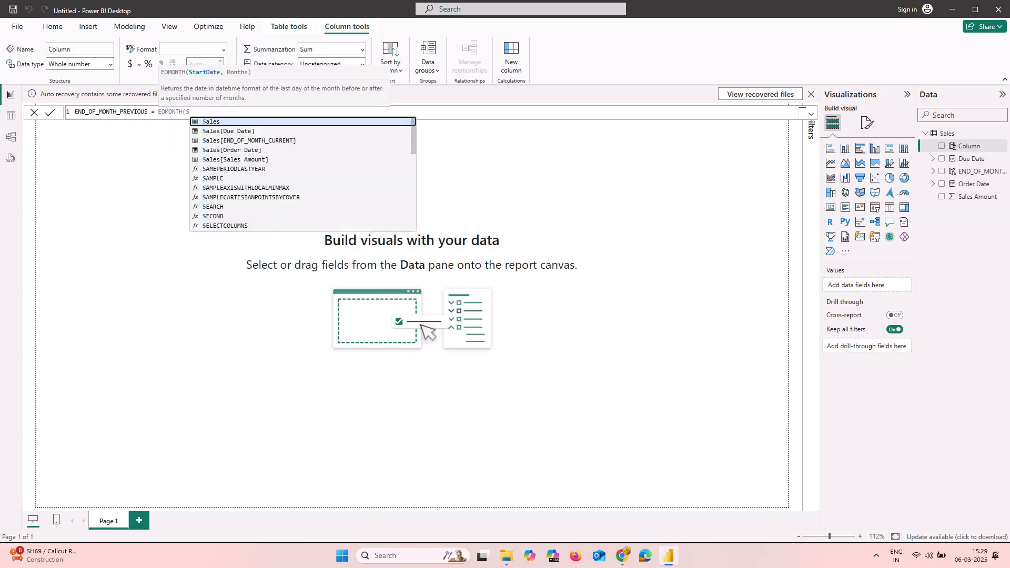
pyautogui.press('Down')
pyautogui.press('Down')
pyautogui.press('Down')
pyautogui.press('Tab')
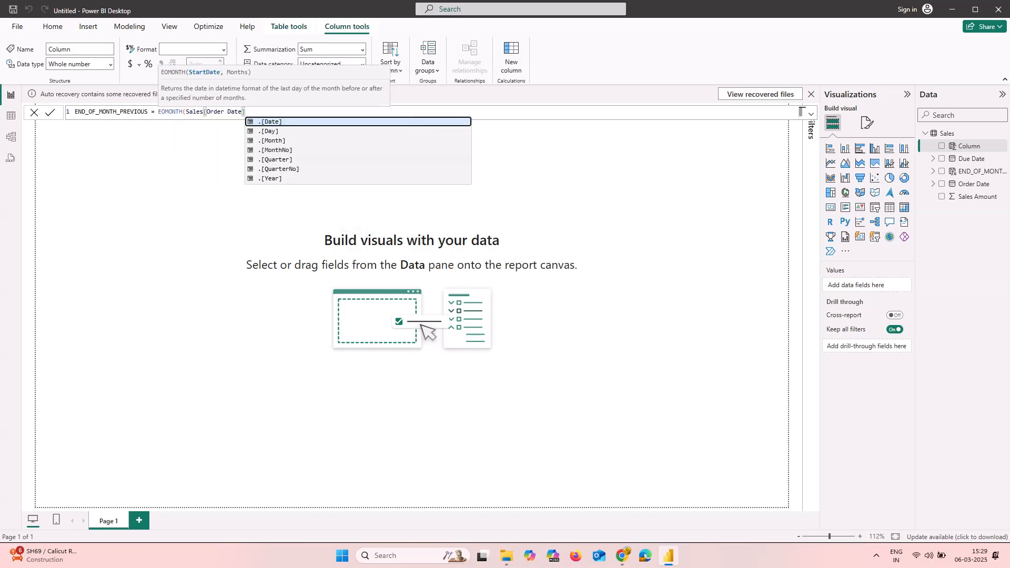
pyautogui.write(',-1')
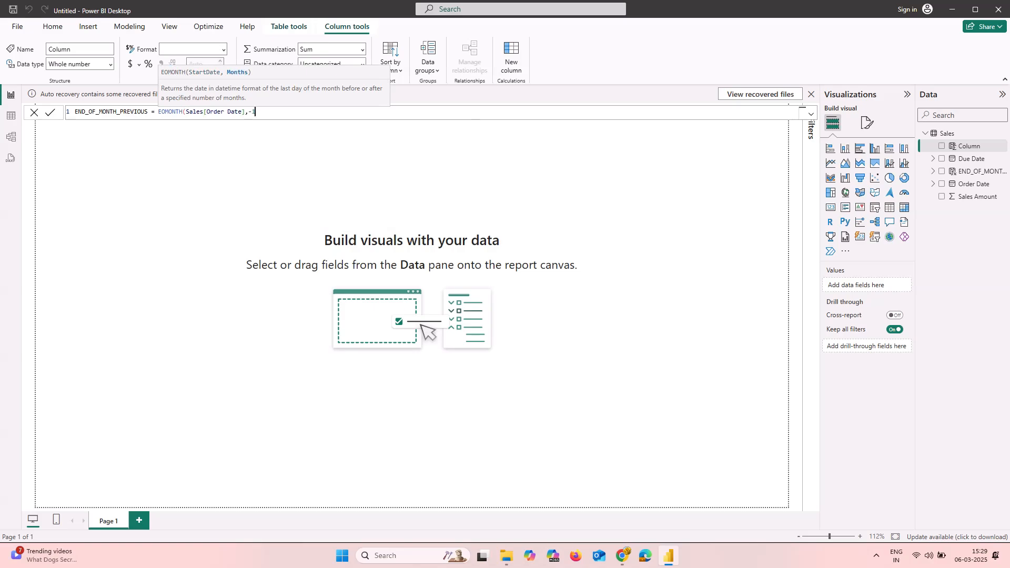
pyautogui.write(')')
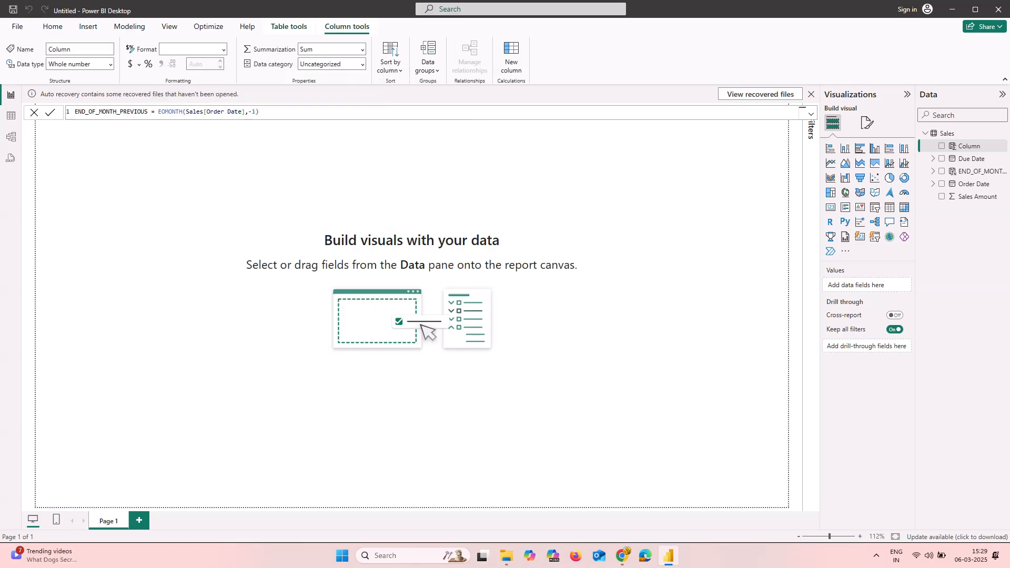
pyautogui.press('Return')
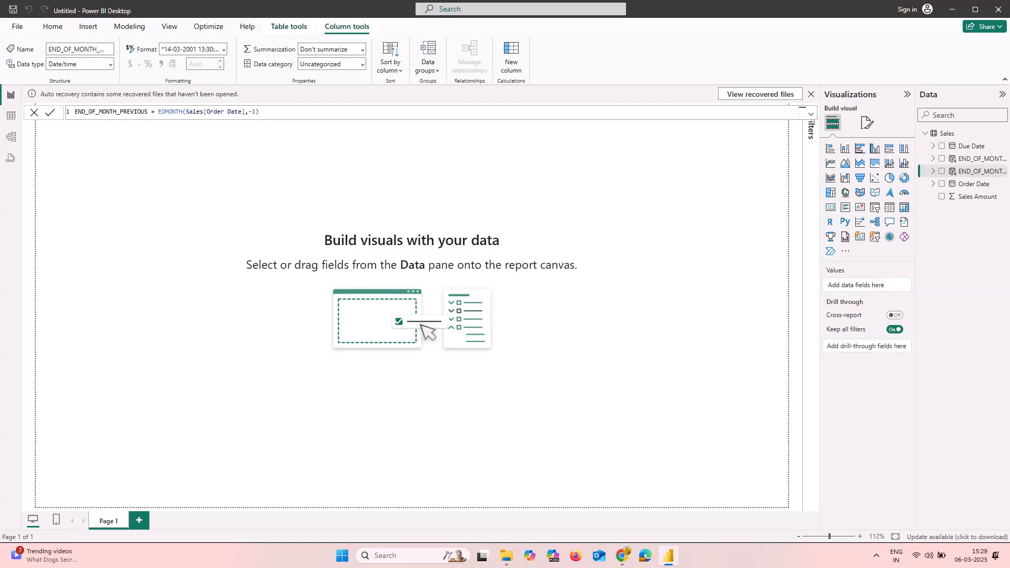
pyautogui.click(294, 179)
# Step: Add a calculated column to the Sales table: END_OF_MONTH_NEXT = EOMONTH(Sales[Order Date],1)
pyautogui.click(129, 26)
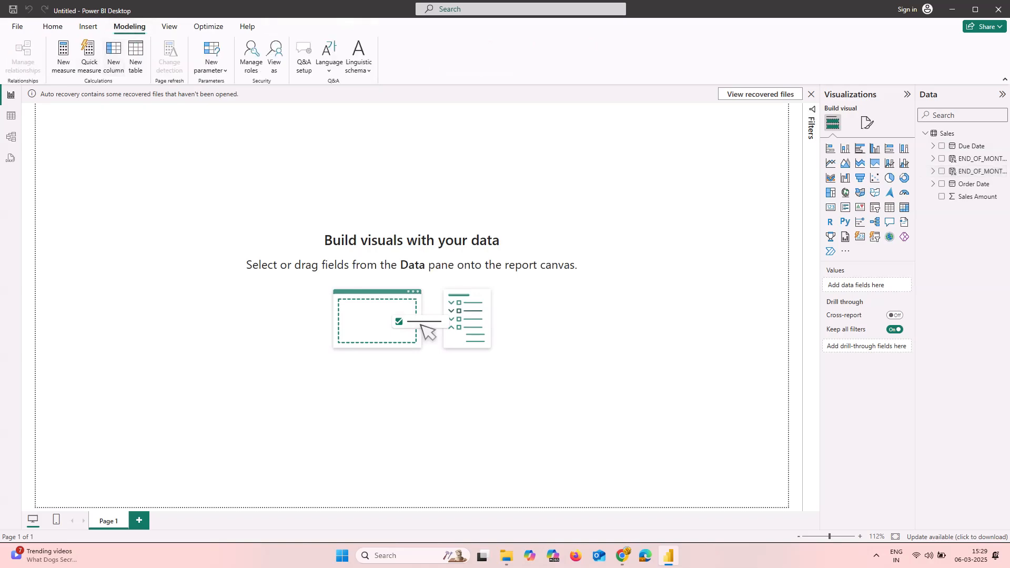
pyautogui.click(114, 57)
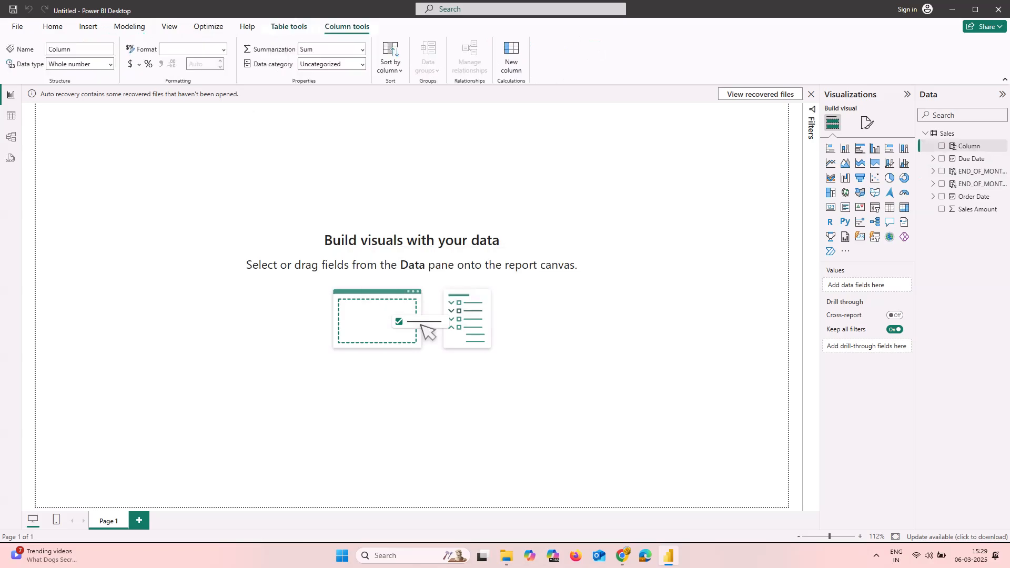
pyautogui.write('E')
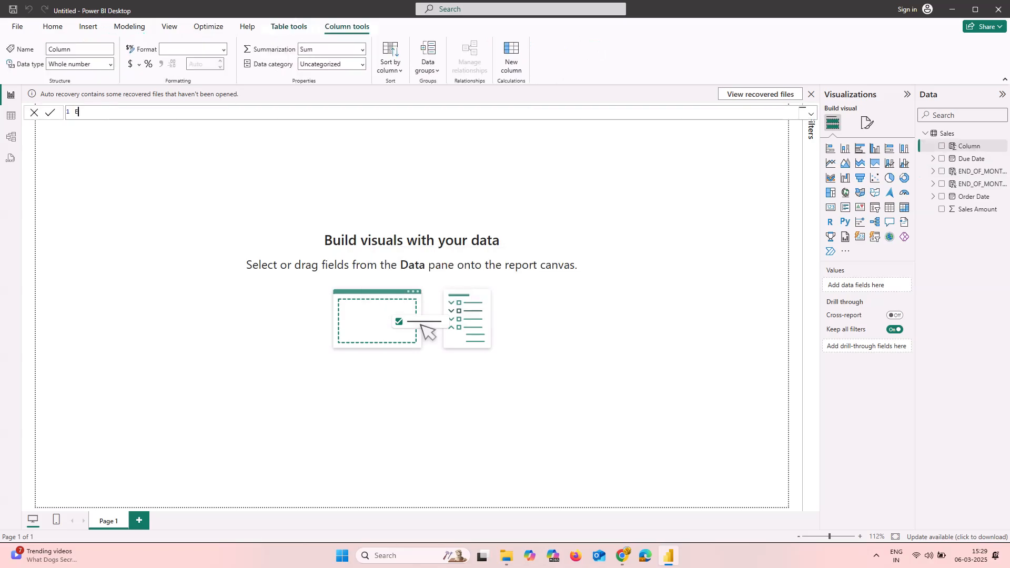
pyautogui.write('ND_OF_MONTH_NEXT=EO')
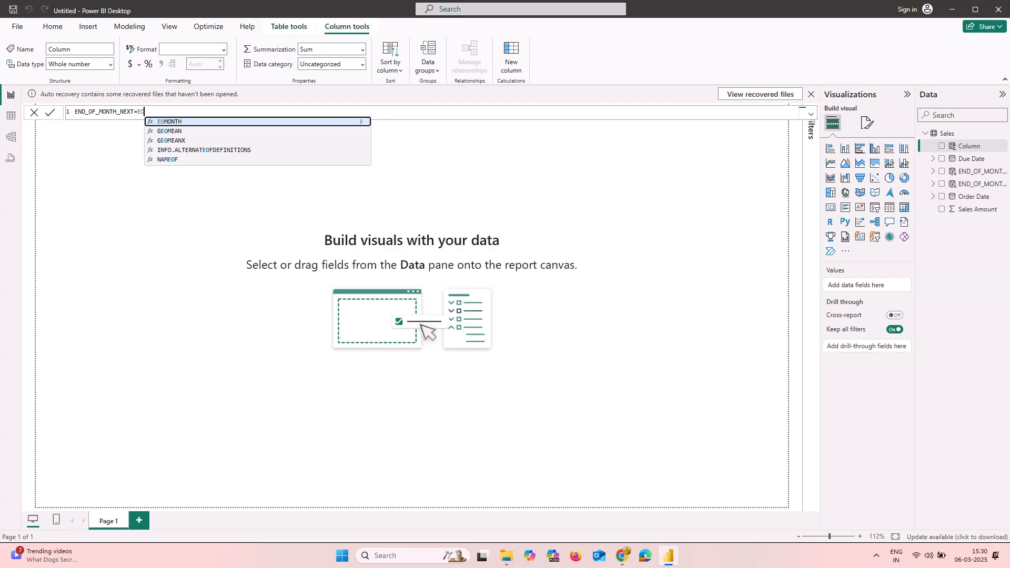
pyautogui.press('Tab')
pyautogui.write('S')
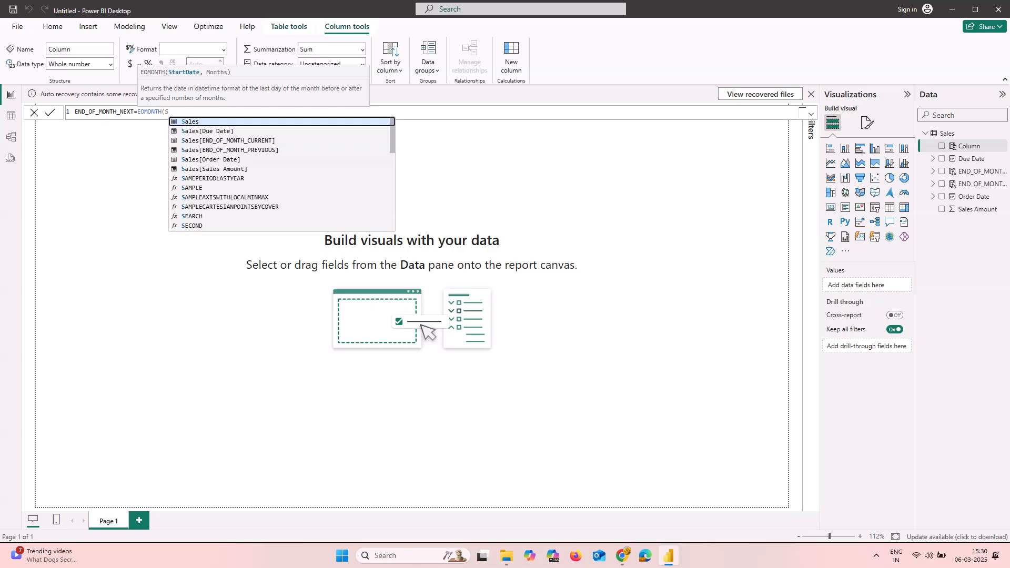
pyautogui.write('ales[Order Date],1')
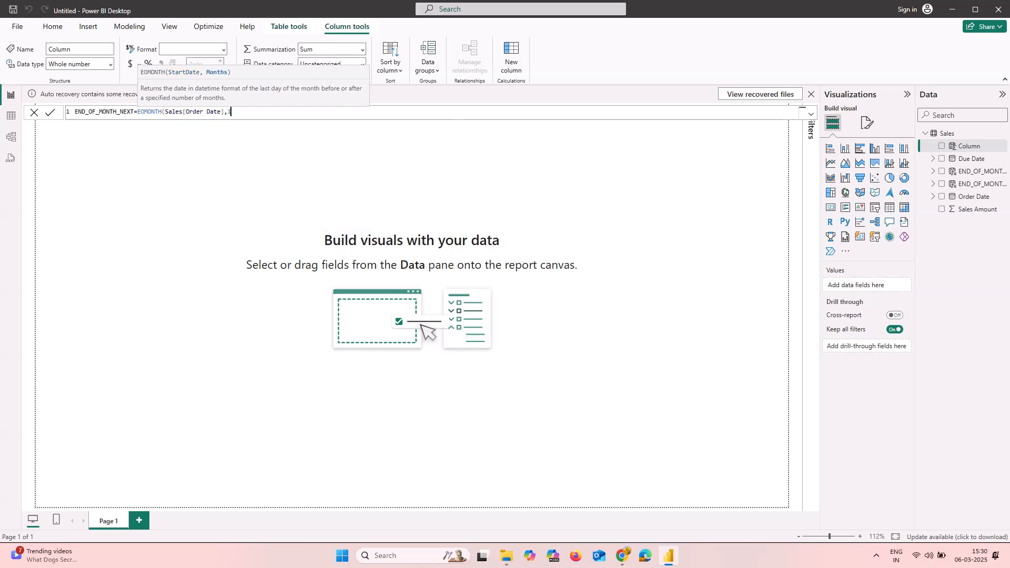
pyautogui.write(')')
pyautogui.press('Return')
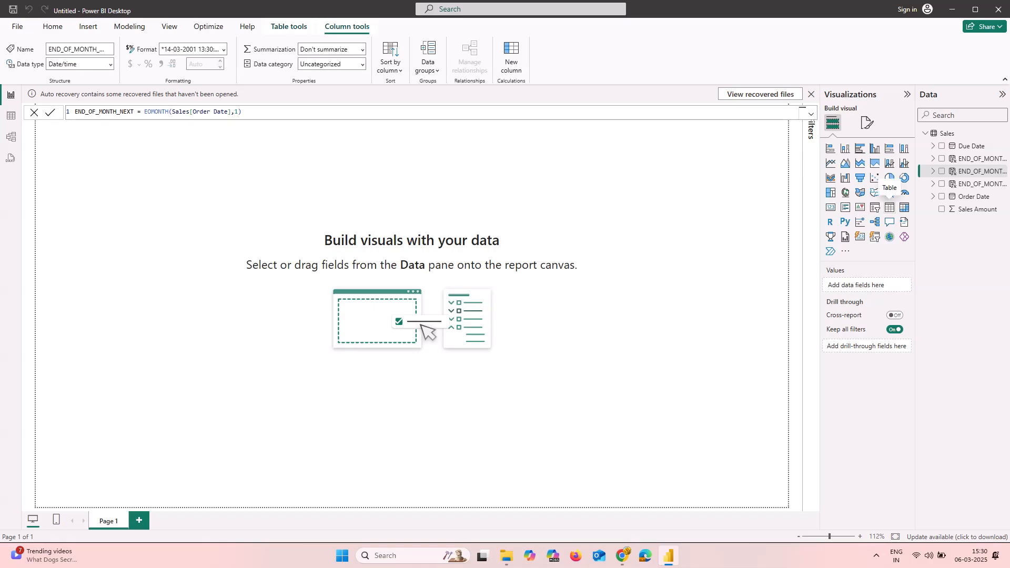
# Step: Add a table visual to the page, move it toward the middle, place the Order Date field in it and widen it
pyautogui.click(889, 207)
pyautogui.moveTo(123, 179); pyautogui.dragTo(310, 248)
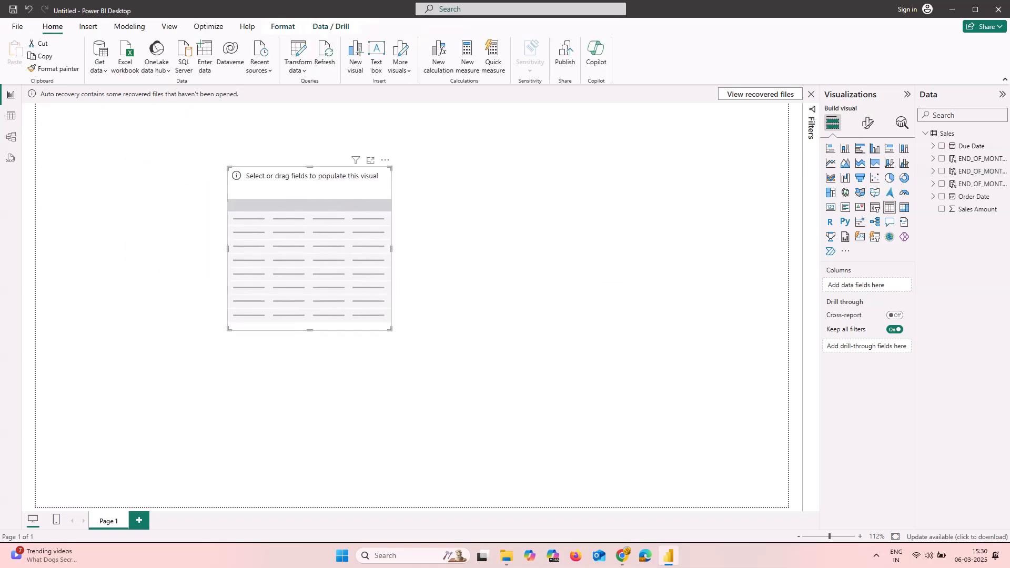
pyautogui.click(941, 196)
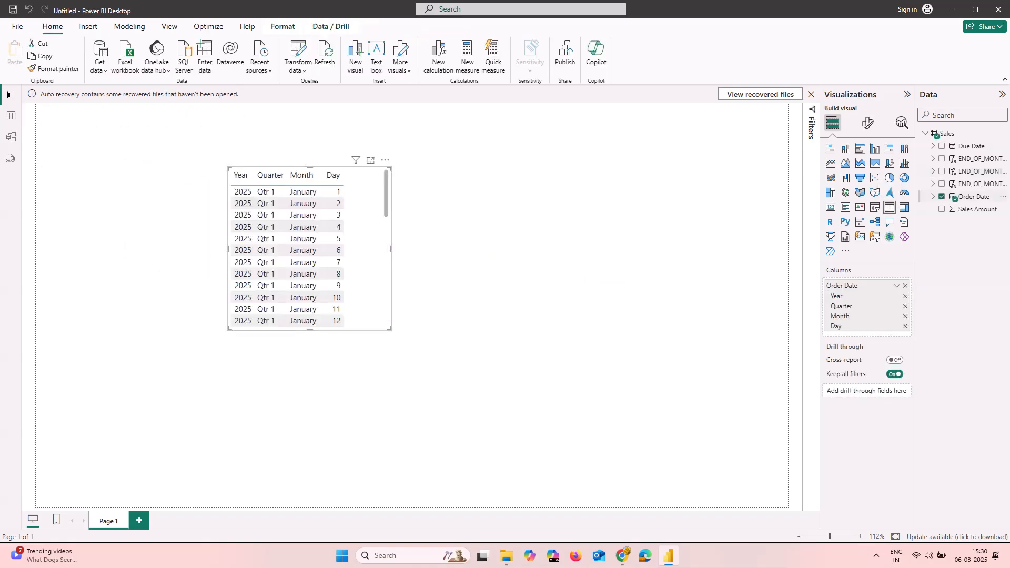
pyautogui.click(896, 285)
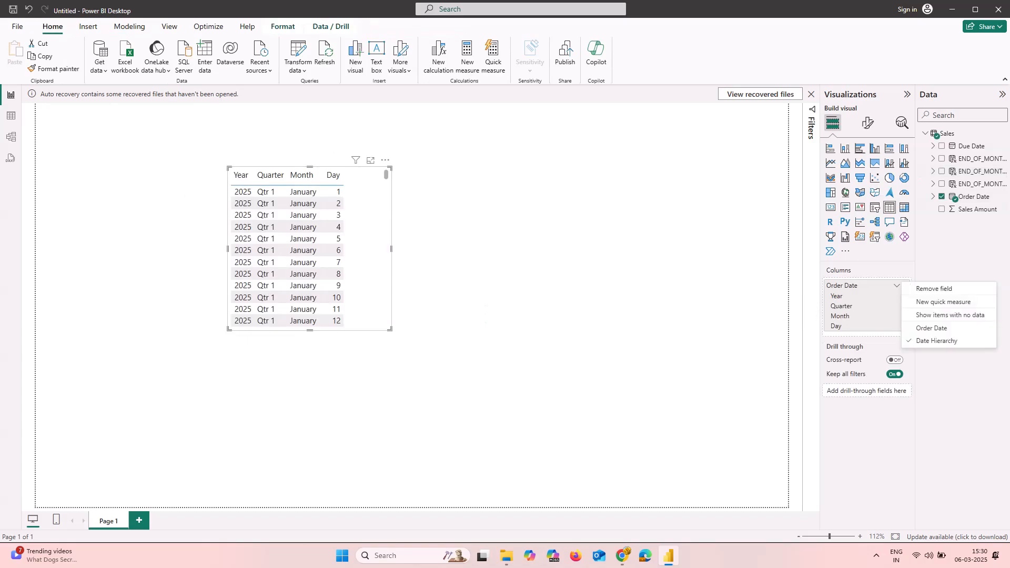
pyautogui.moveTo(391, 248); pyautogui.dragTo(720, 249)
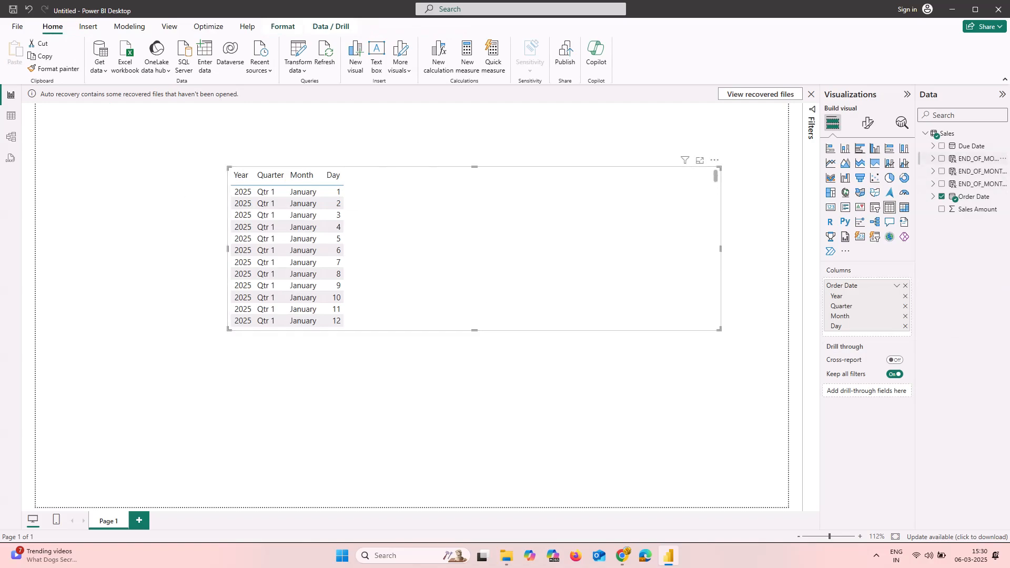
# Step: Add END_OF_MONTH_CURRENT, END_OF_MONTH_NEXT and END_OF_MONTH_PREVIOUS to the table, and show Order Date as a plain date instead of a hierarchy
pyautogui.click(941, 158)
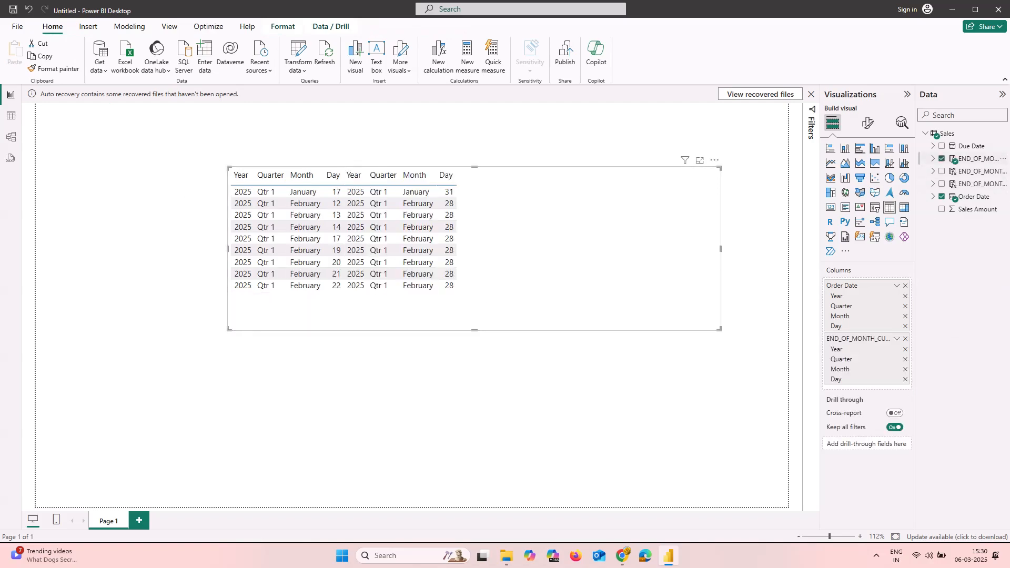
pyautogui.click(977, 171)
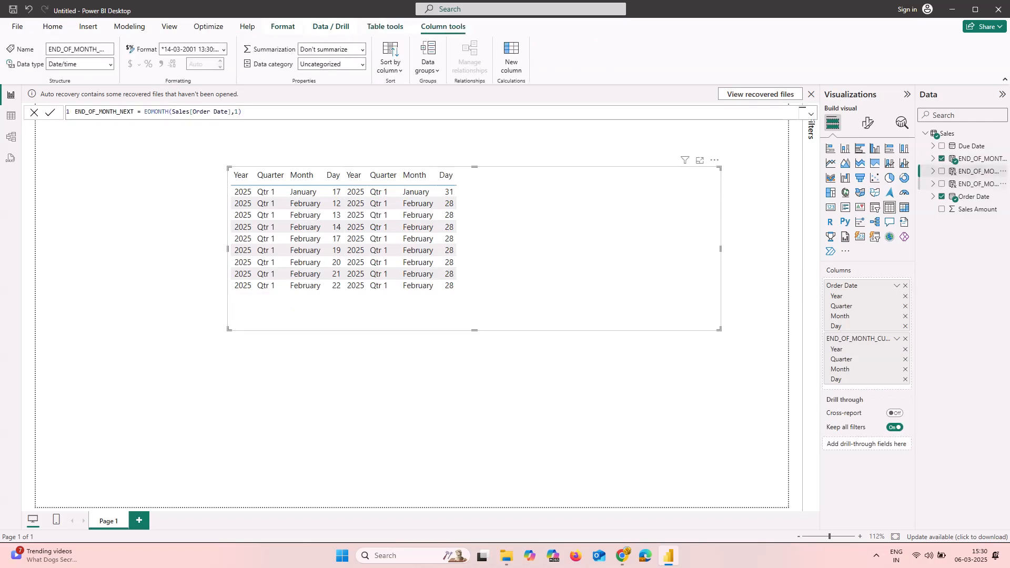
pyautogui.click(942, 171)
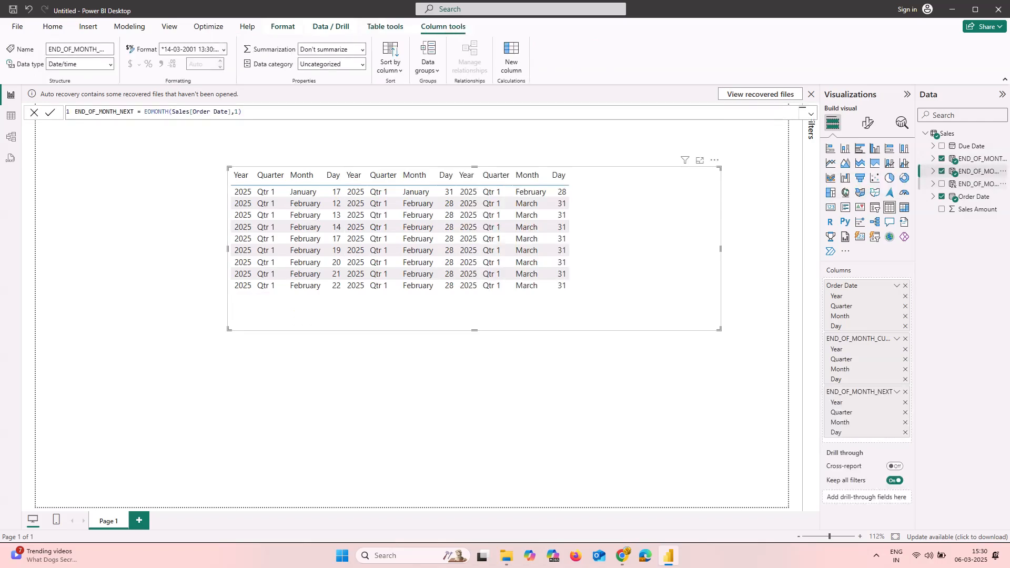
pyautogui.click(941, 184)
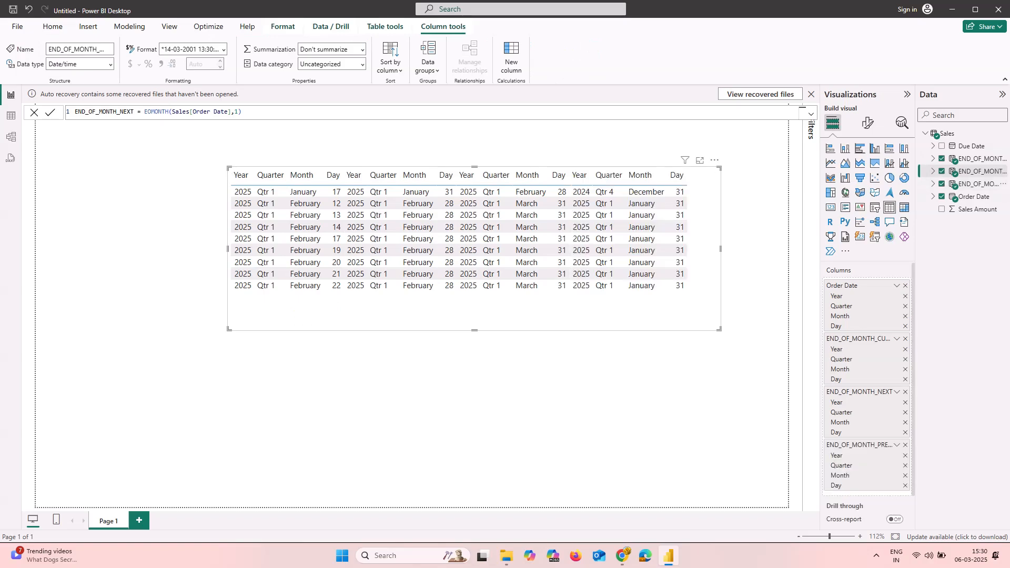
pyautogui.click(896, 286)
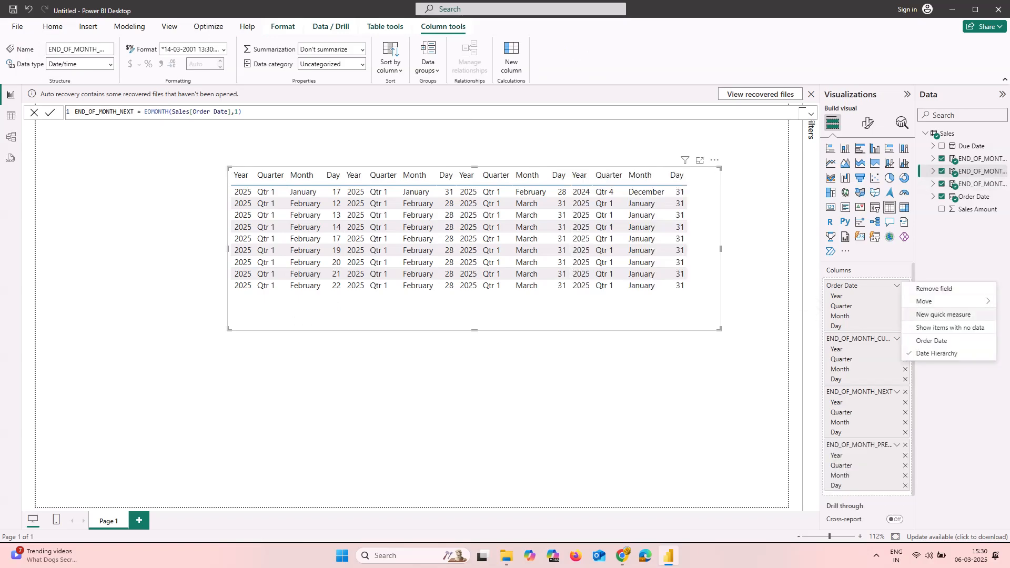
pyautogui.click(931, 340)
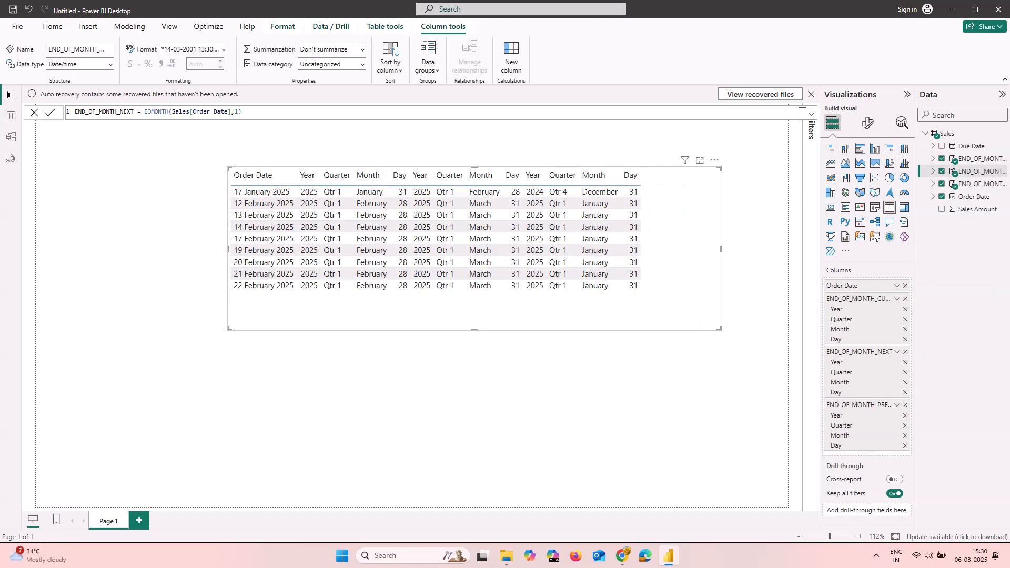
# Step: Show END_OF_MONTH_CURRENT, END_OF_MONTH_NEXT and END_OF_MONTH_PREVIOUS in the table as plain dates instead of date hierarchies
pyautogui.click(896, 298)
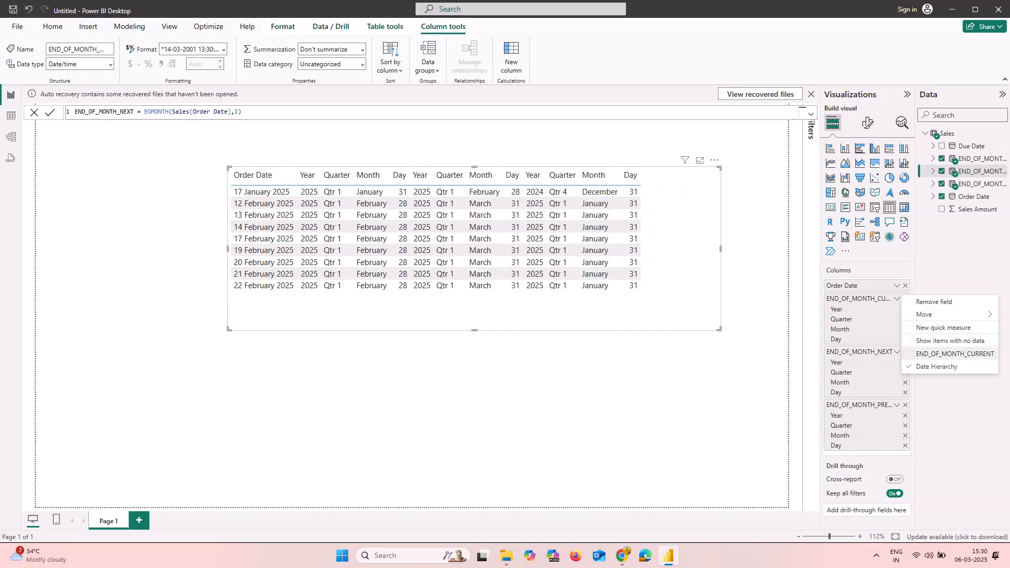
pyautogui.click(941, 353)
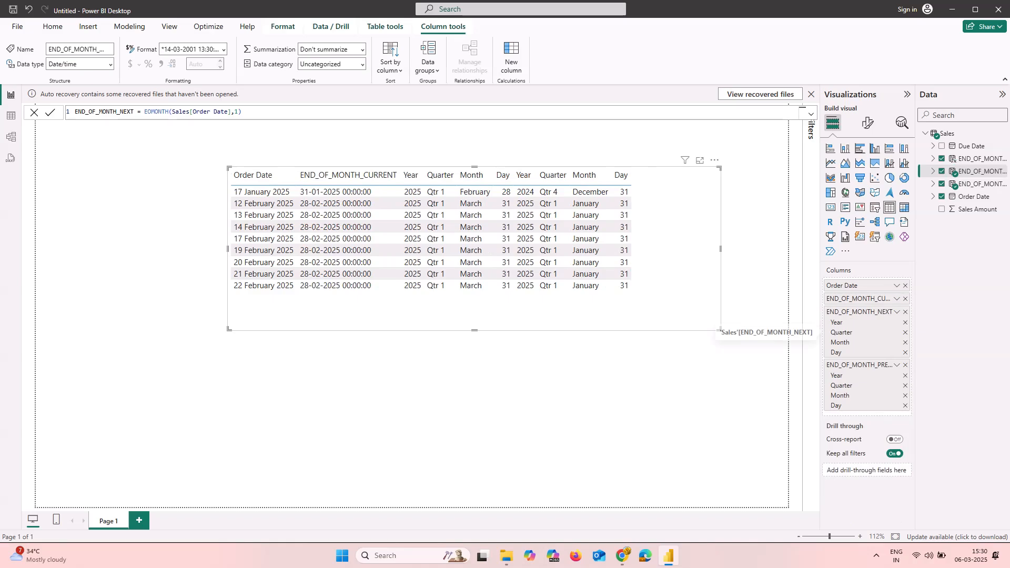
pyautogui.click(897, 312)
pyautogui.moveTo(926, 327)
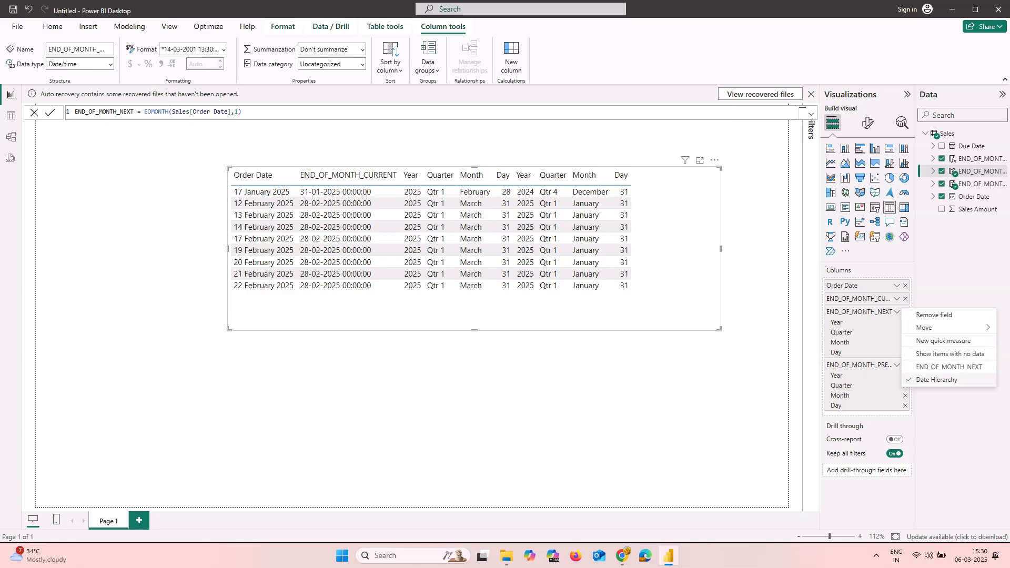
pyautogui.click(948, 367)
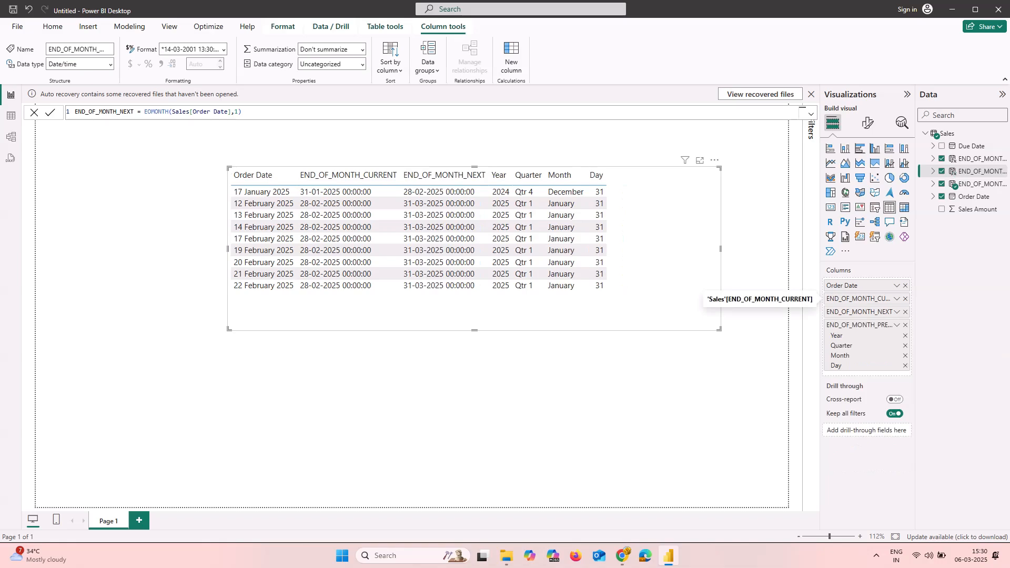
pyautogui.click(897, 324)
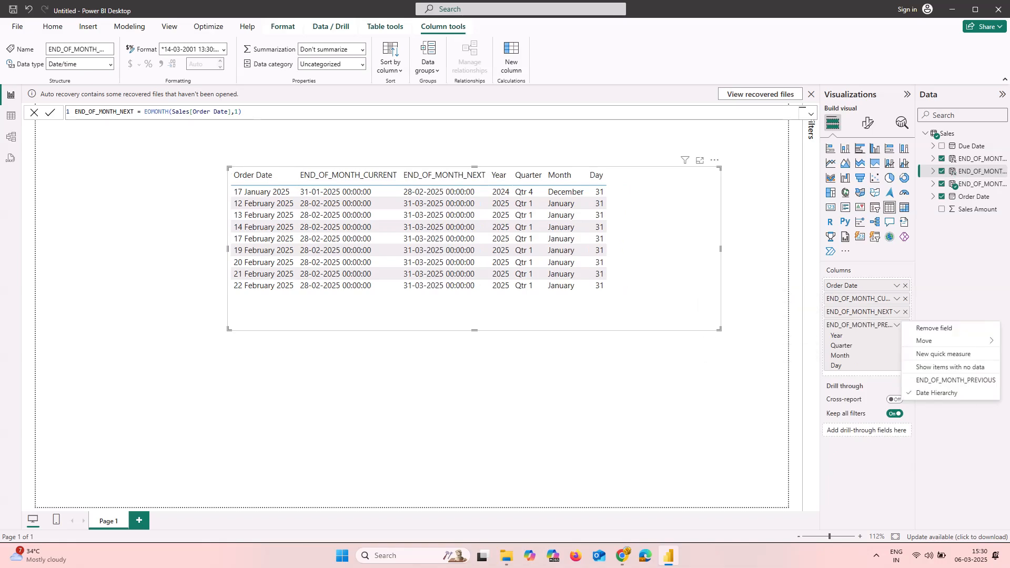
pyautogui.click(949, 379)
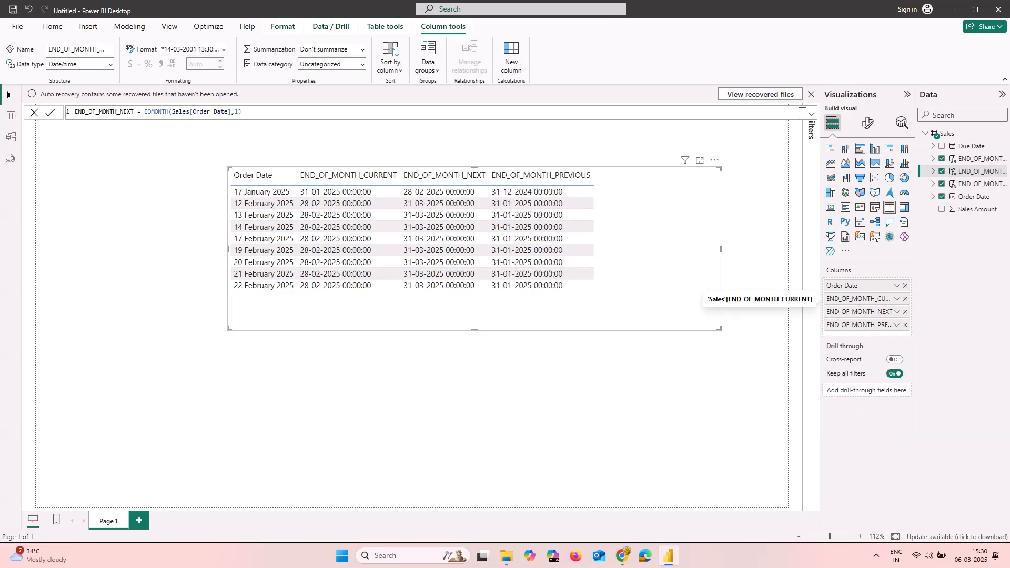
pyautogui.click(896, 298)
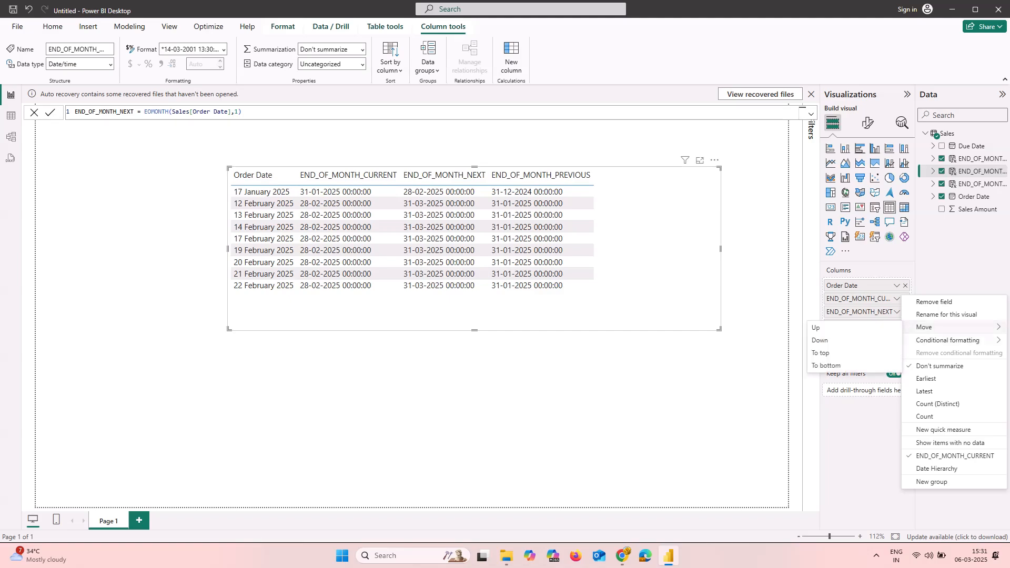
pyautogui.moveTo(947, 340)
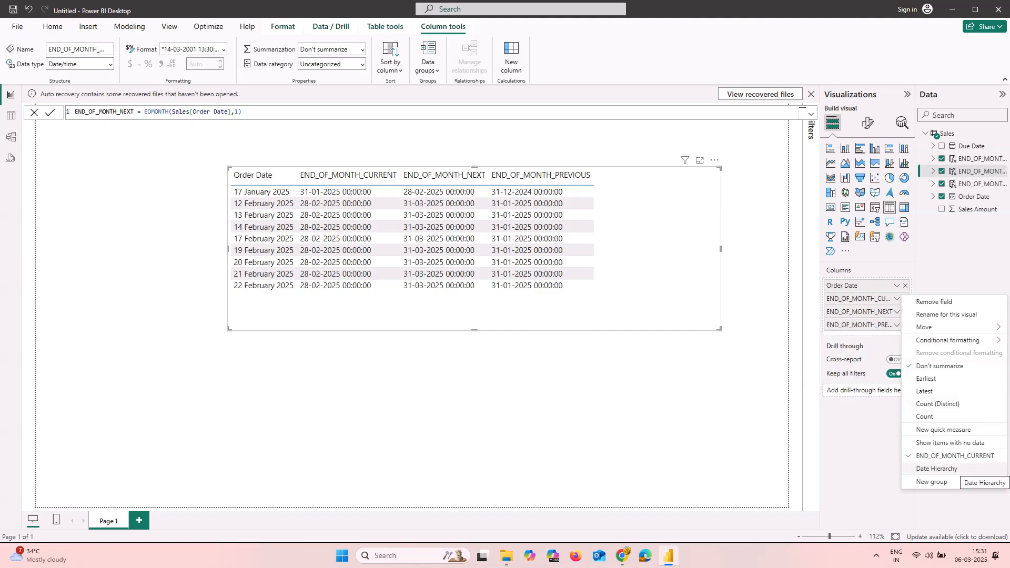
pyautogui.moveTo(925, 326)
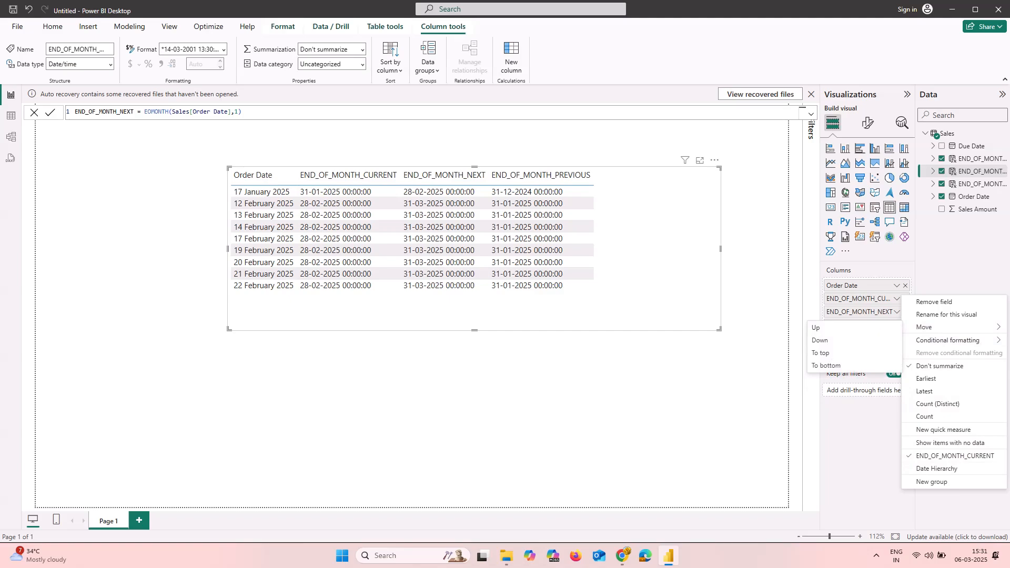
pyautogui.press('Escape')
# Step: Switch END_OF_MONTH_PREVIOUS in the table to Date Hierarchy and remove its Year and Quarter levels
pyautogui.click(896, 324)
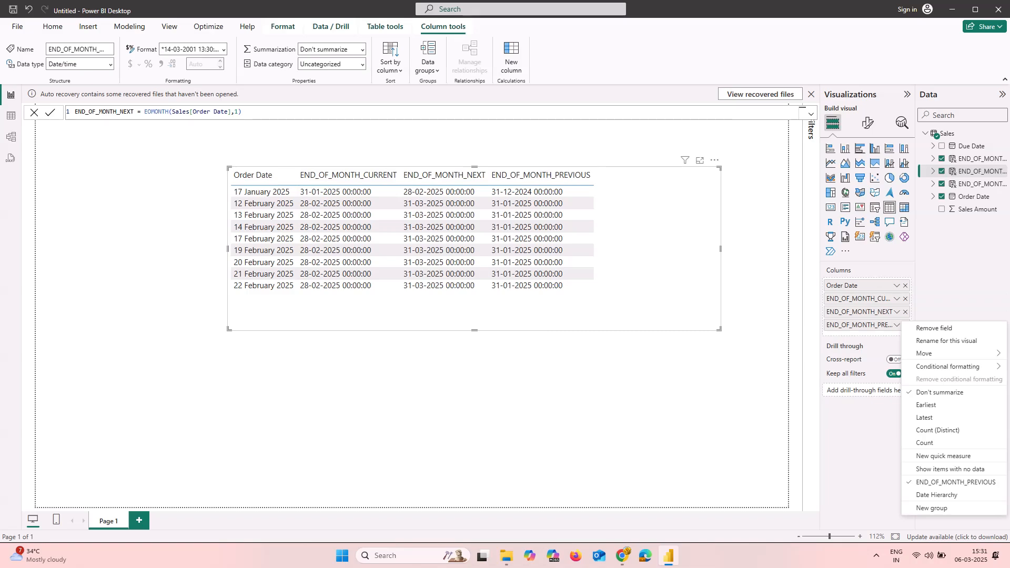
pyautogui.click(936, 494)
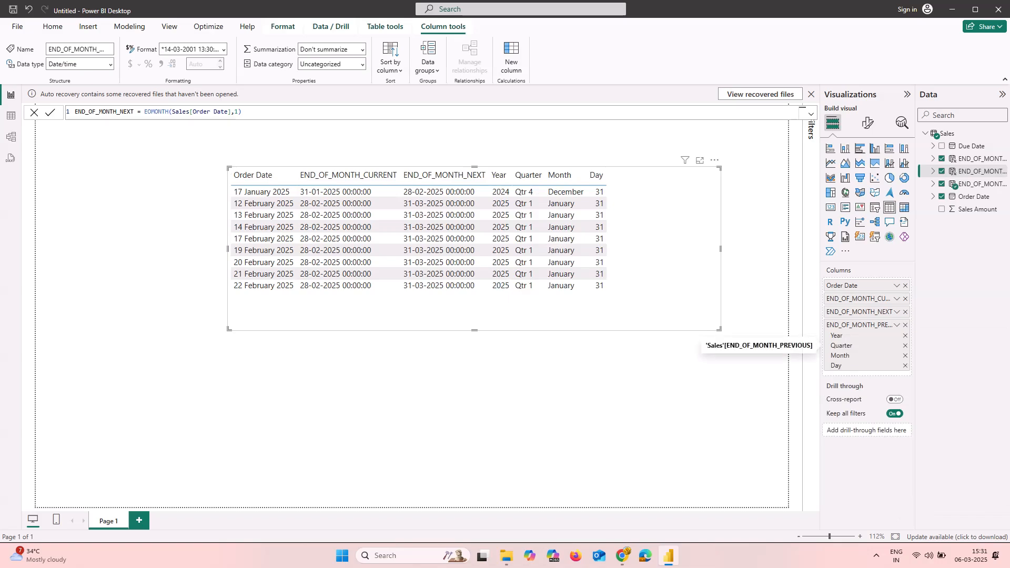
pyautogui.click(904, 335)
pyautogui.click(905, 336)
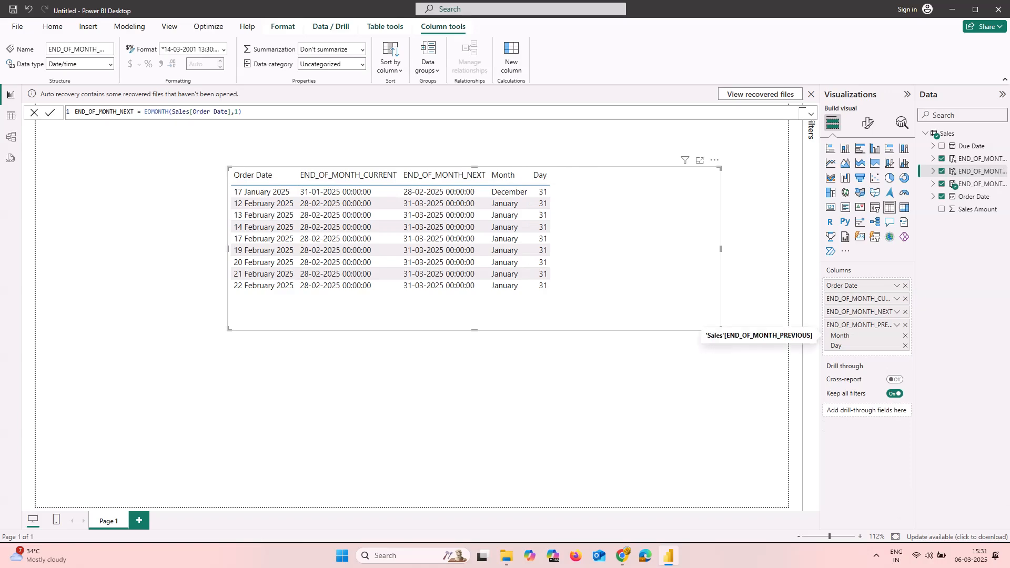
pyautogui.click(503, 175)
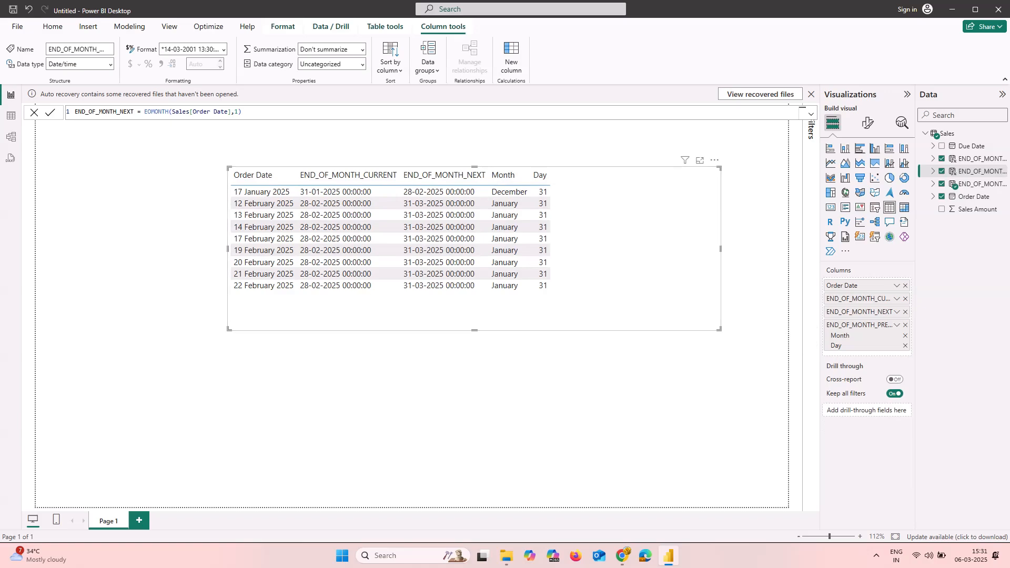
# Step: Switch END_OF_MONTH_NEXT in the table to Date Hierarchy and remove its Year and Quarter levels
pyautogui.click(897, 311)
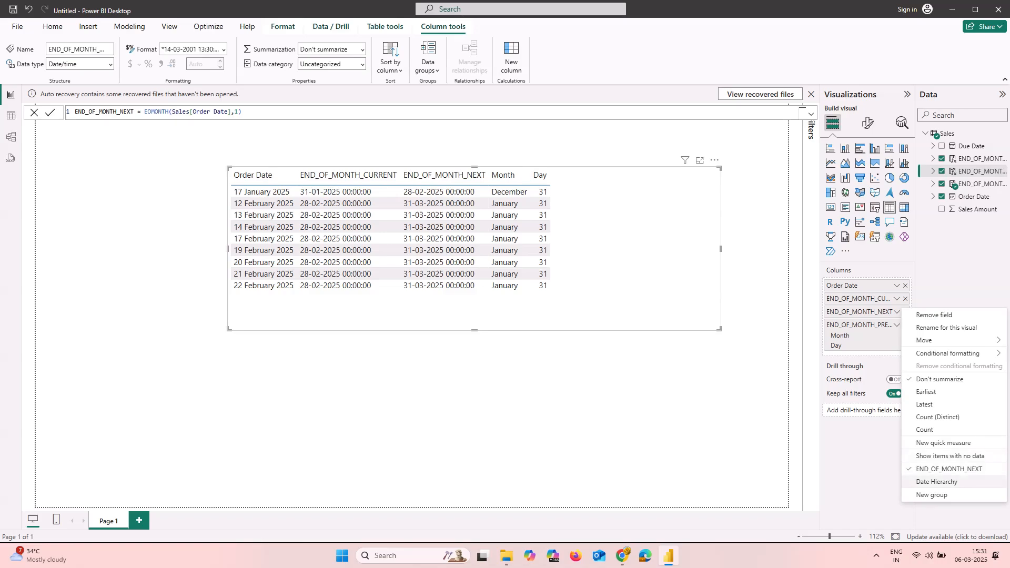
pyautogui.click(936, 482)
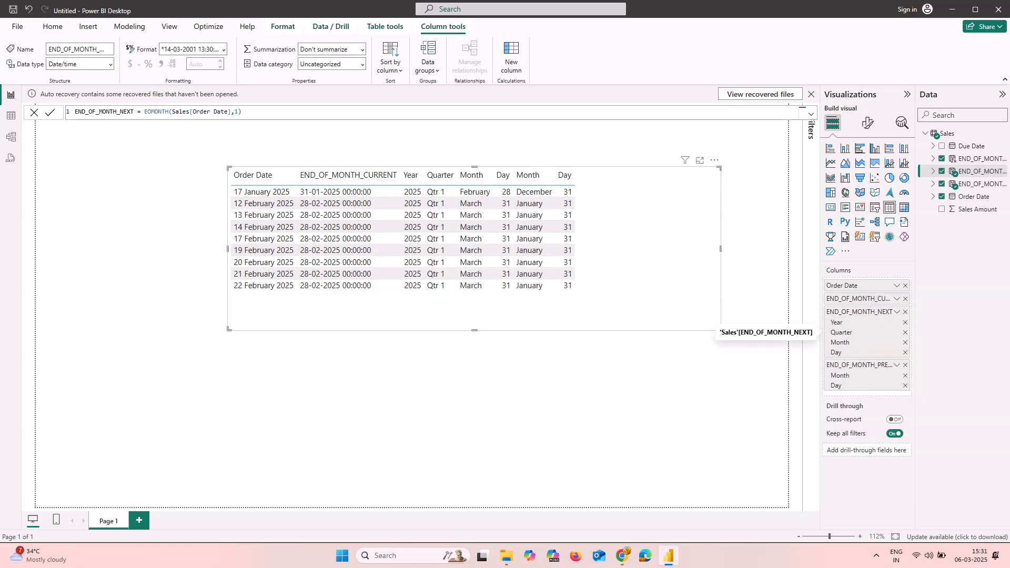
pyautogui.click(904, 321)
pyautogui.click(905, 322)
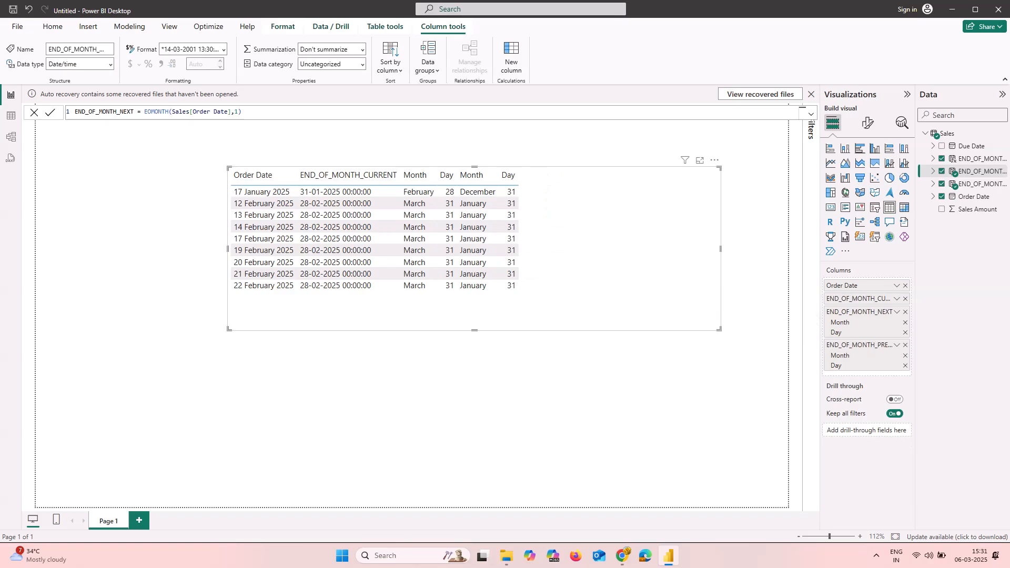
# Step: Switch END_OF_MONTH_CURRENT in the table to Date Hierarchy and remove its Year and Quarter levels
pyautogui.click(896, 299)
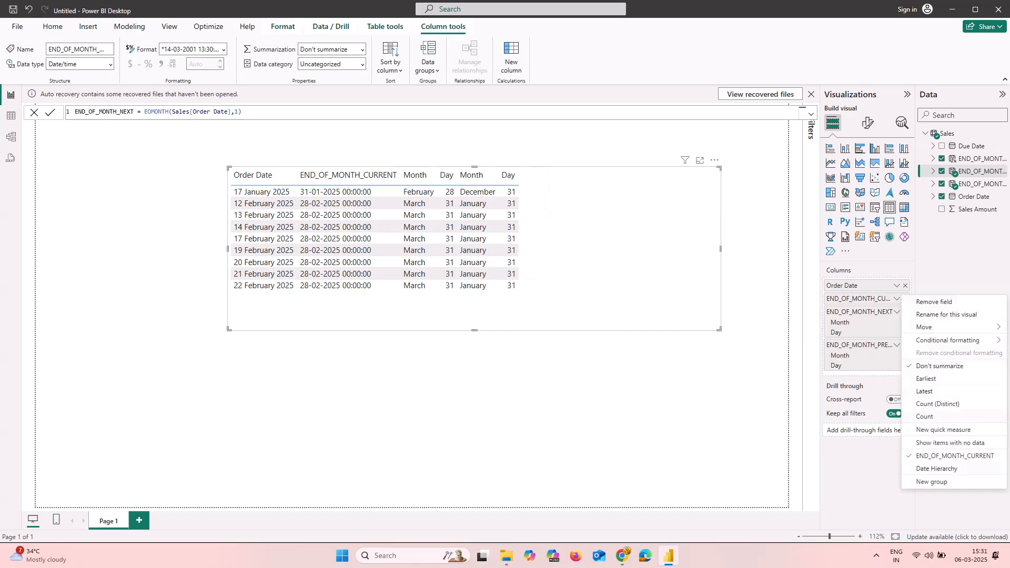
pyautogui.click(936, 468)
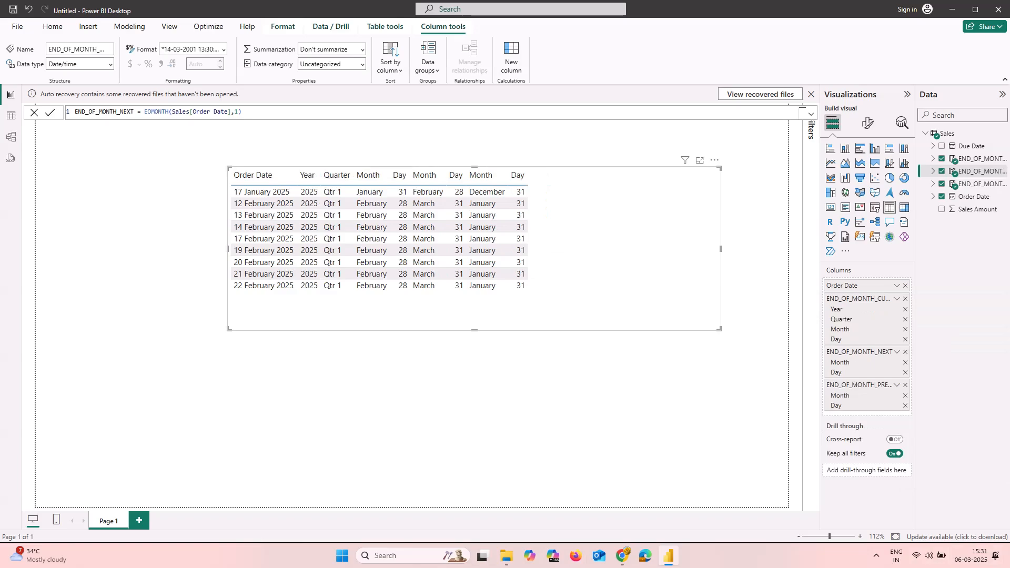
pyautogui.click(905, 309)
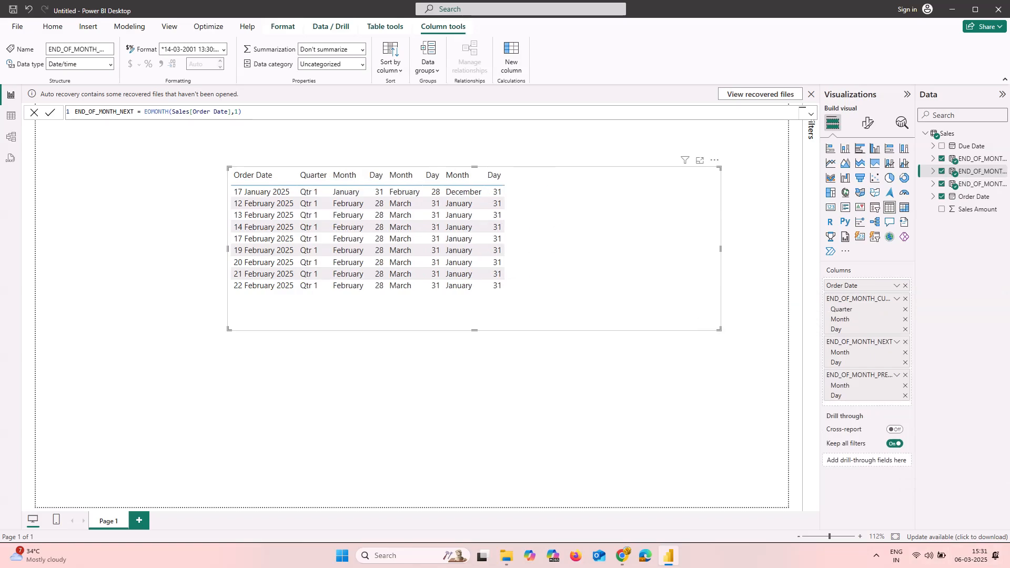
pyautogui.click(905, 309)
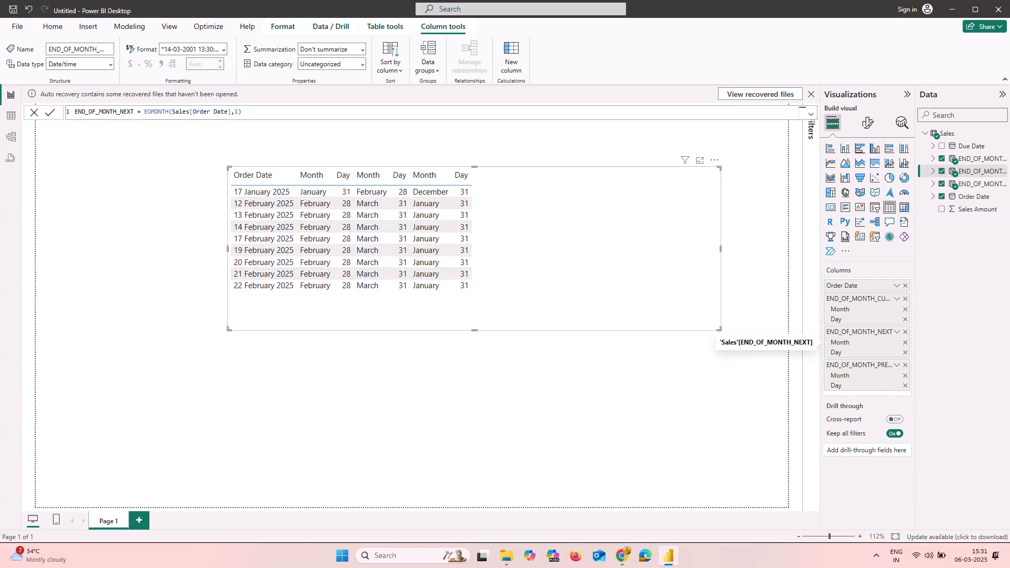
# Step: Reorder the table's columns so END_OF_MONTH_NEXT comes directly after Order Date, ahead of END_OF_MONTH_CURRENT
pyautogui.moveTo(859, 331); pyautogui.dragTo(854, 294)
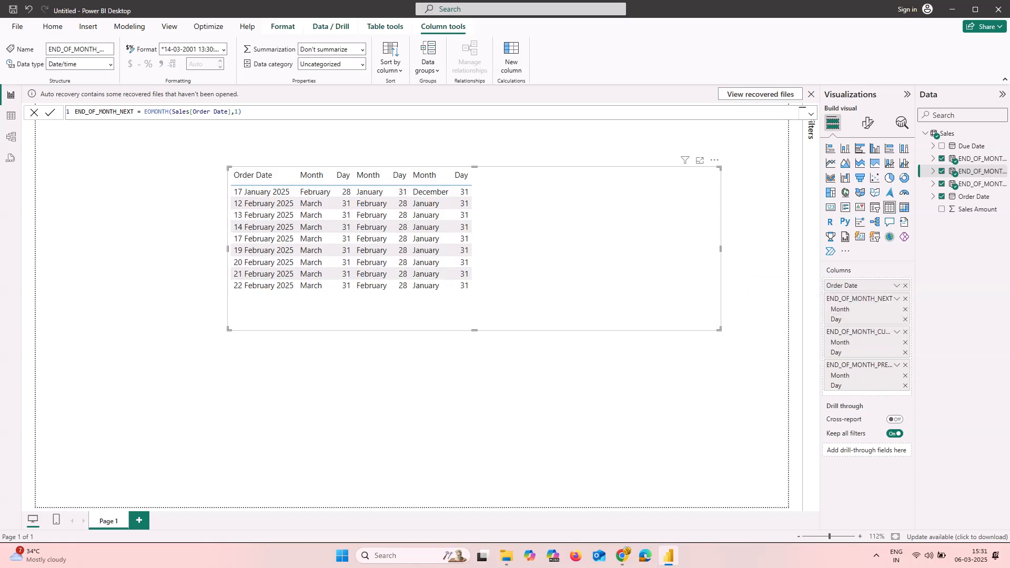